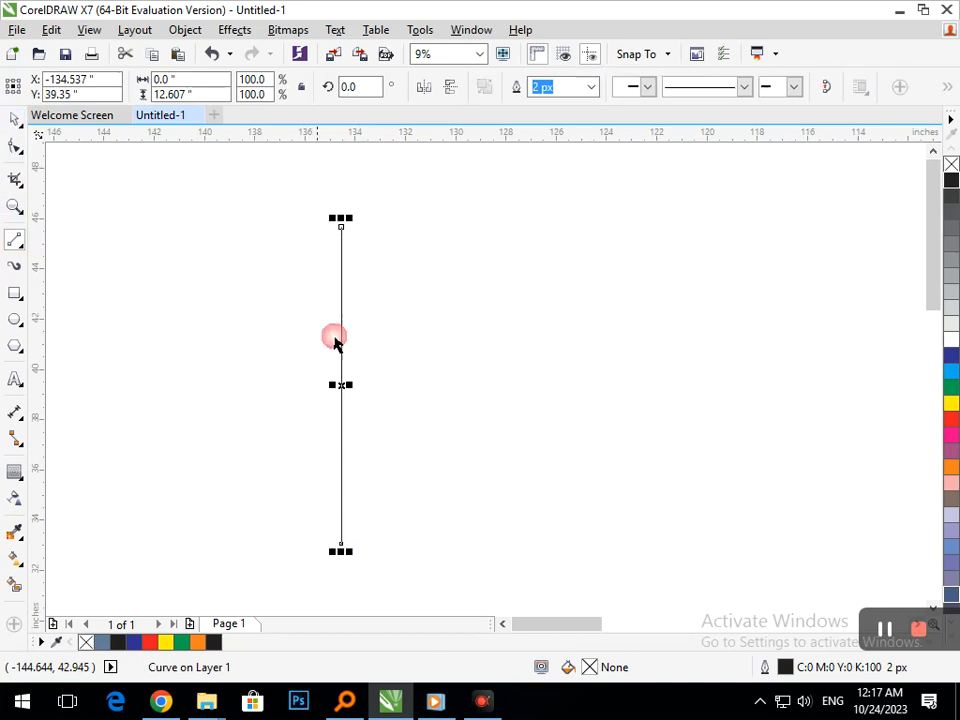
Copy the vertical line to its right at about 0.86-inch spacing and repeat until there are 15 evenly spaced parallel lines.
left_click(346, 384)
left_click_drag(342, 385, 364, 380)
key("ctrl+r")
key("ctrl+r")
key("ctrl+r")
key("ctrl+r")
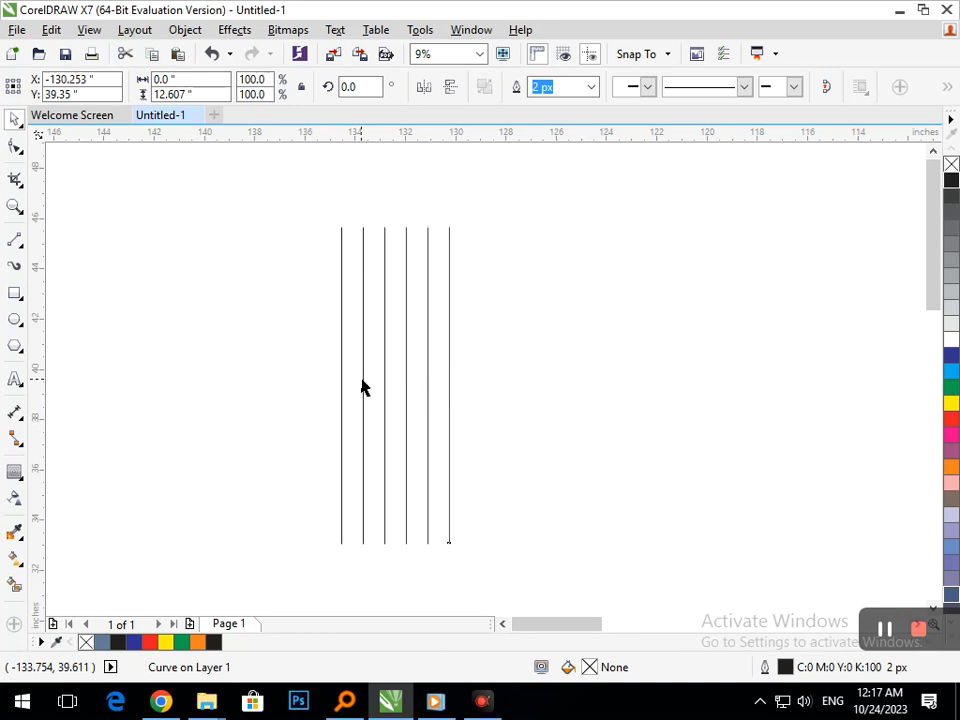
key("ctrl+r")
key("ctrl+r")
key("ctrl+r")
key("ctrl+r")
key("ctrl+r")
key("ctrl+r")
key("ctrl+r")
key("ctrl+r")
key("ctrl+r")
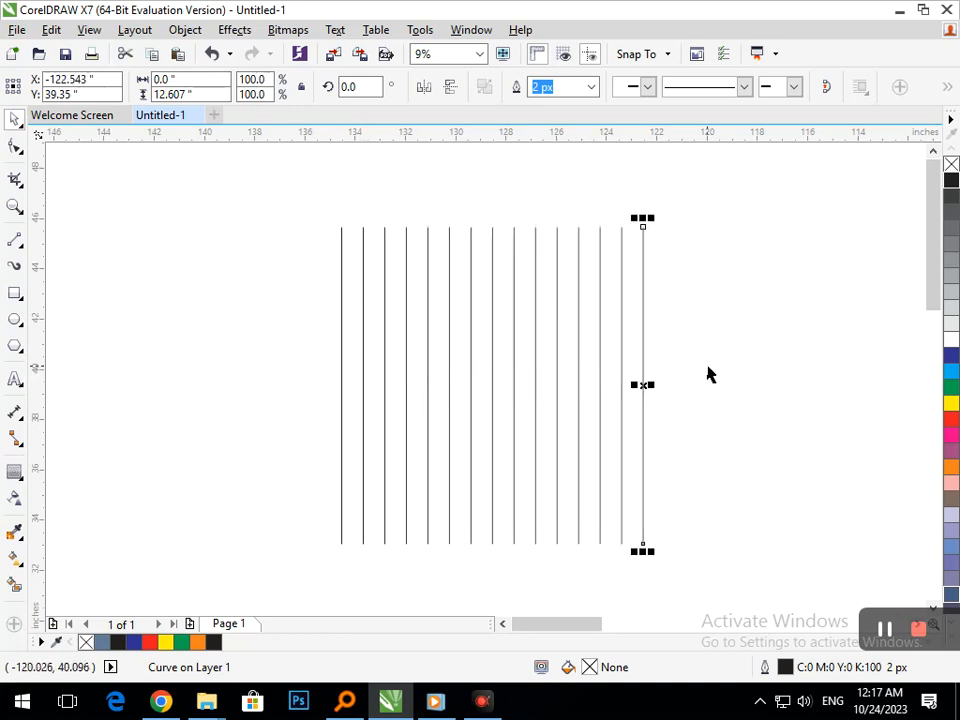
Select all the vertical lines, stretch them symmetrically to about 15.15 inches tall, and group them.
left_click(736, 362)
left_click_drag(261, 193, 695, 577)
left_click_drag(491, 551, 491, 583)
left_click(491, 497)
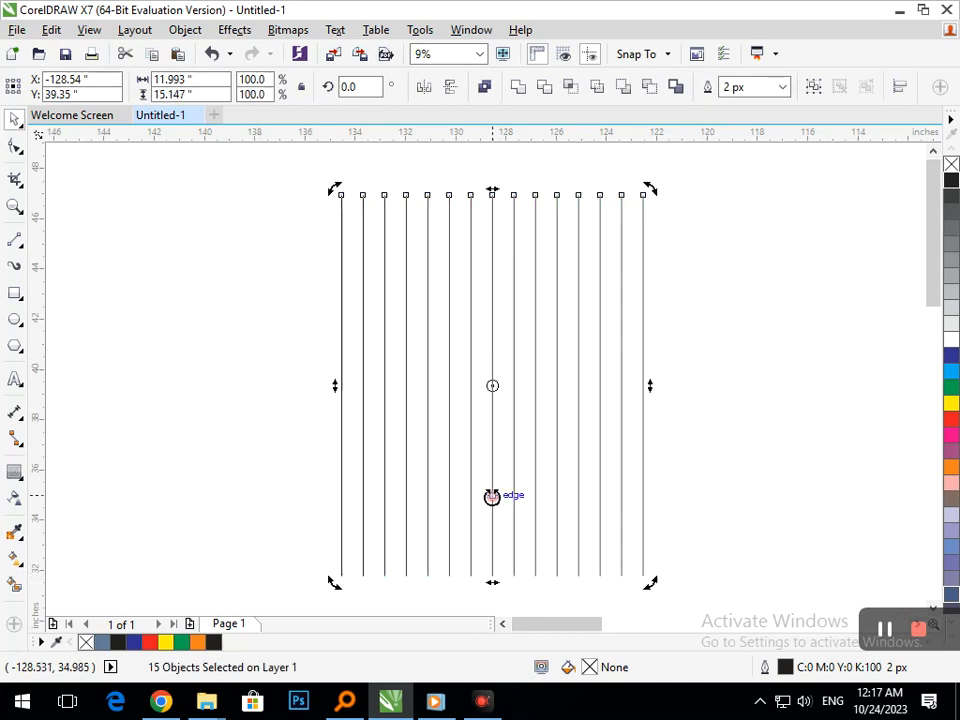
left_click(394, 541)
key("ctrl+g")
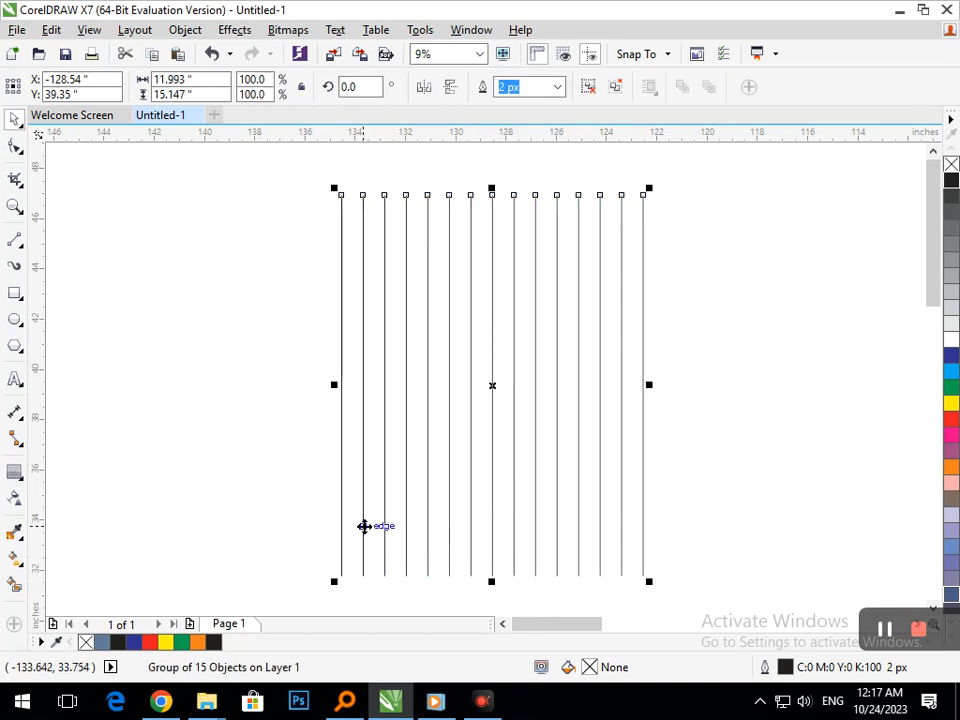
Add copies of the line group rotated to 60° and 120° to build a triangular isometric grid.
left_click(360, 87)
type("60")
key("Return")
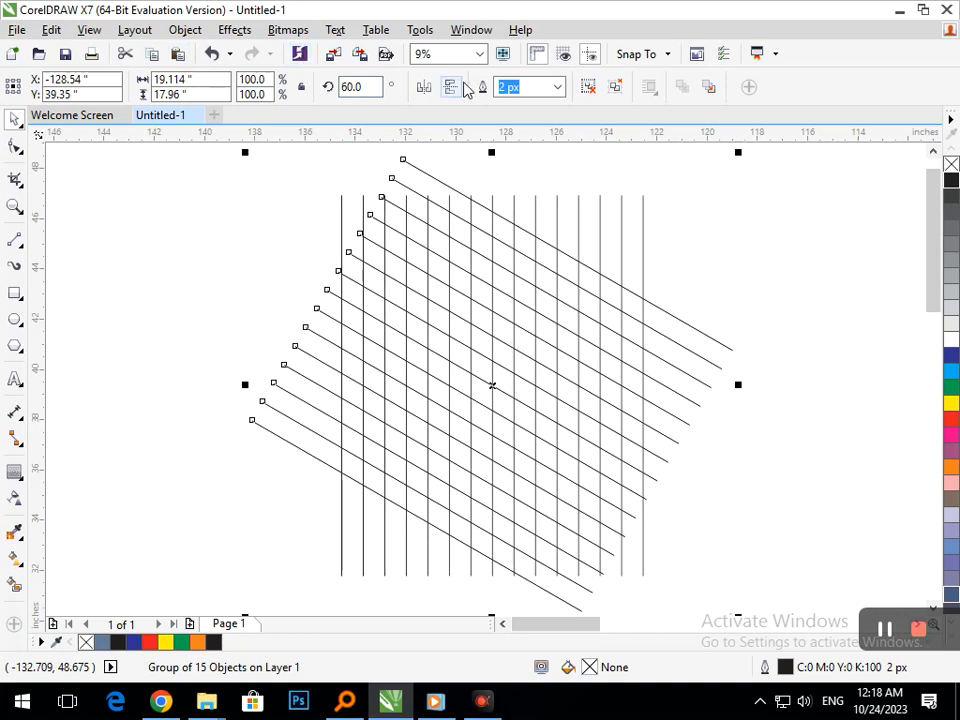
left_click(367, 88)
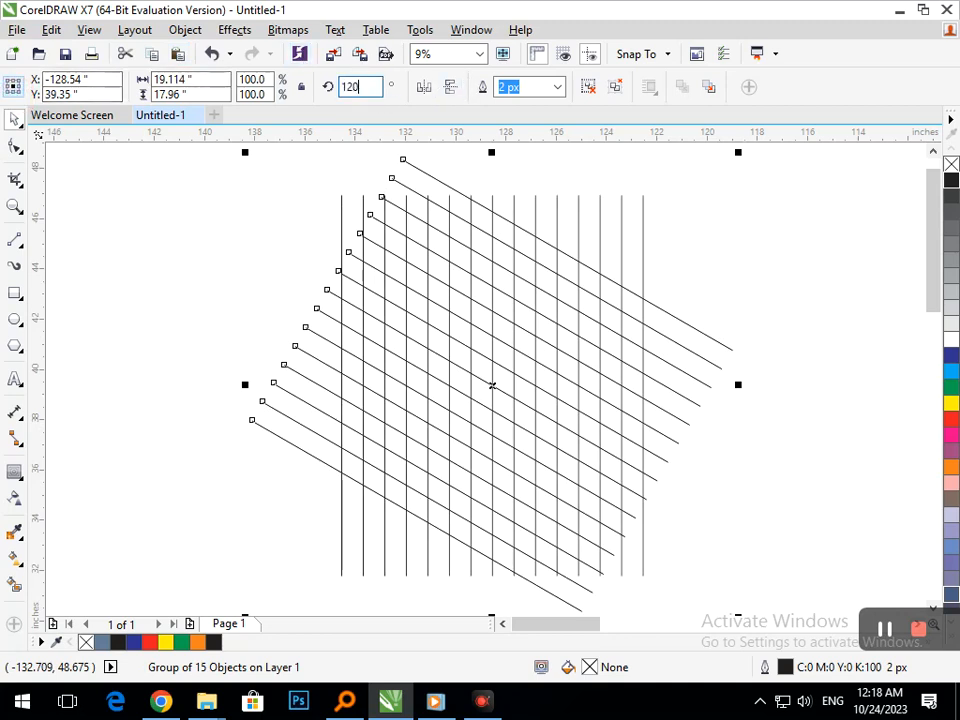
type("120")
key("Return")
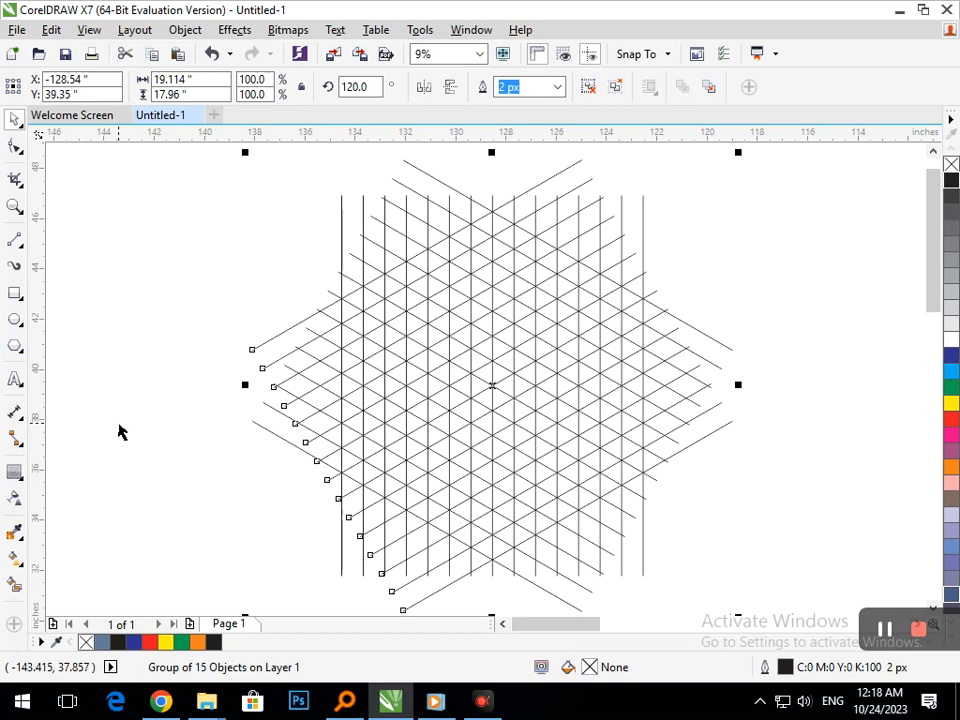
Smart-fill the grid triangles between the fifth and sixth vertical lines with blue-gray to form the first letter's right stem.
left_click(15, 583)
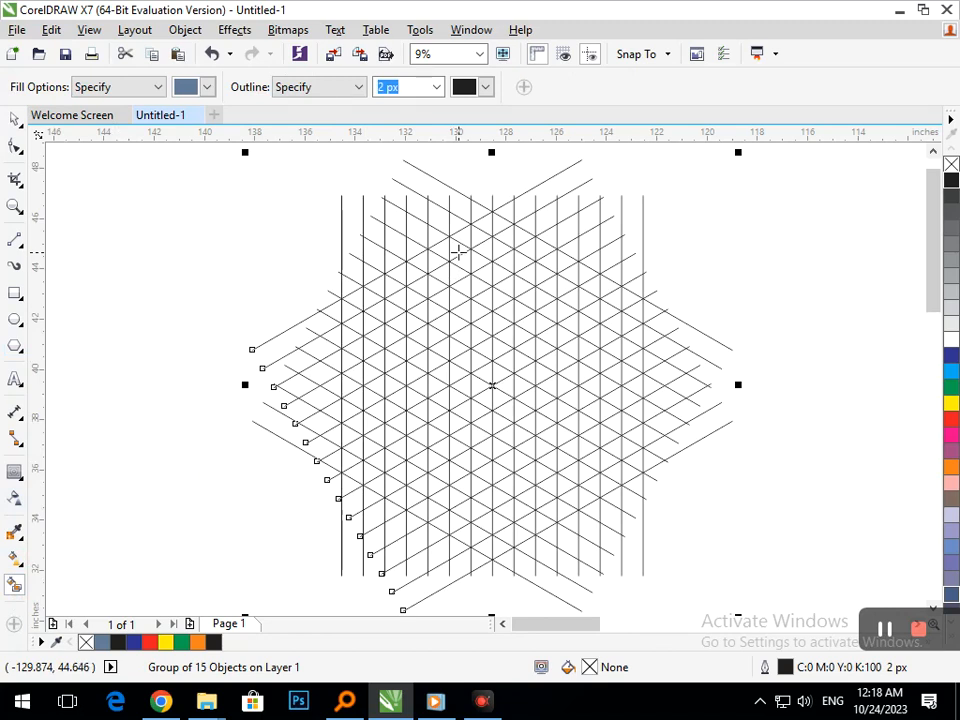
left_click(443, 273)
left_click(440, 305)
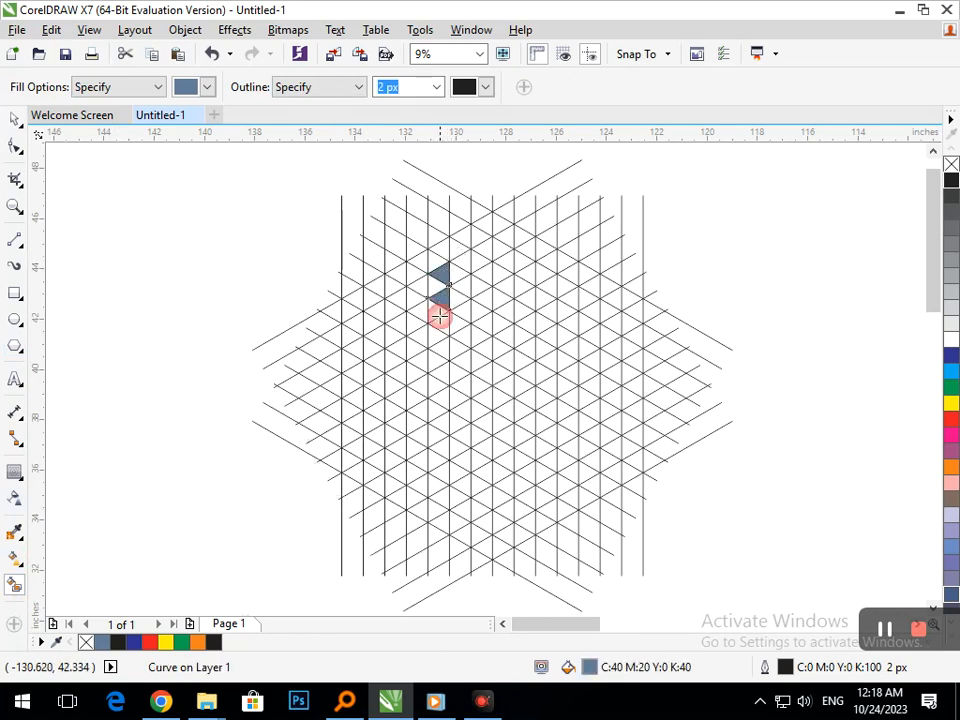
left_click(440, 346)
left_click(439, 385)
left_click(439, 434)
left_click(439, 488)
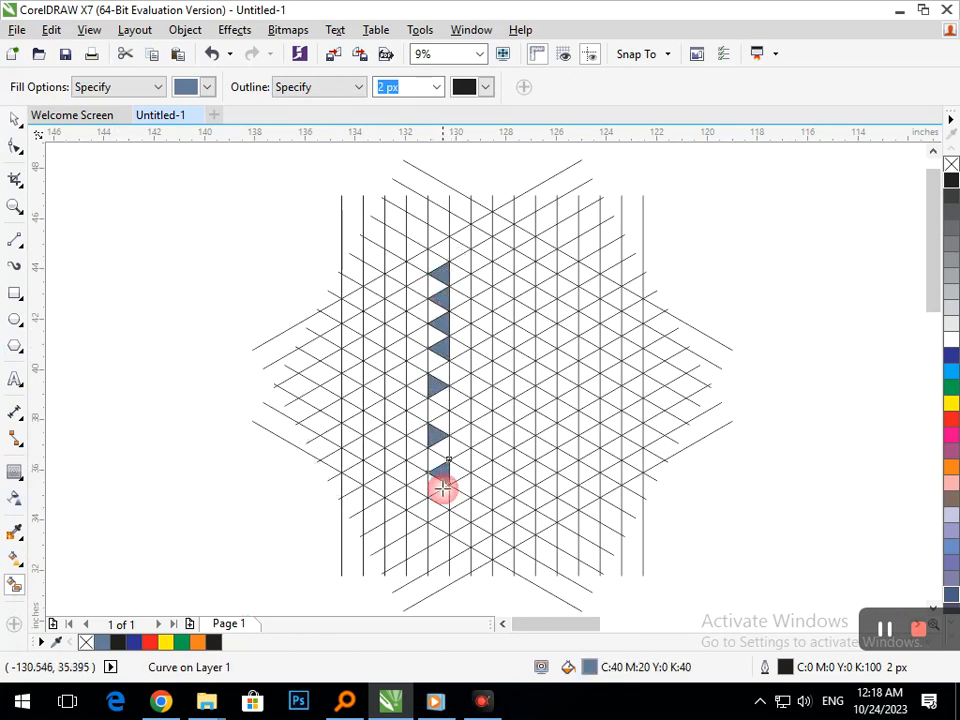
left_click(438, 468)
left_click(449, 443)
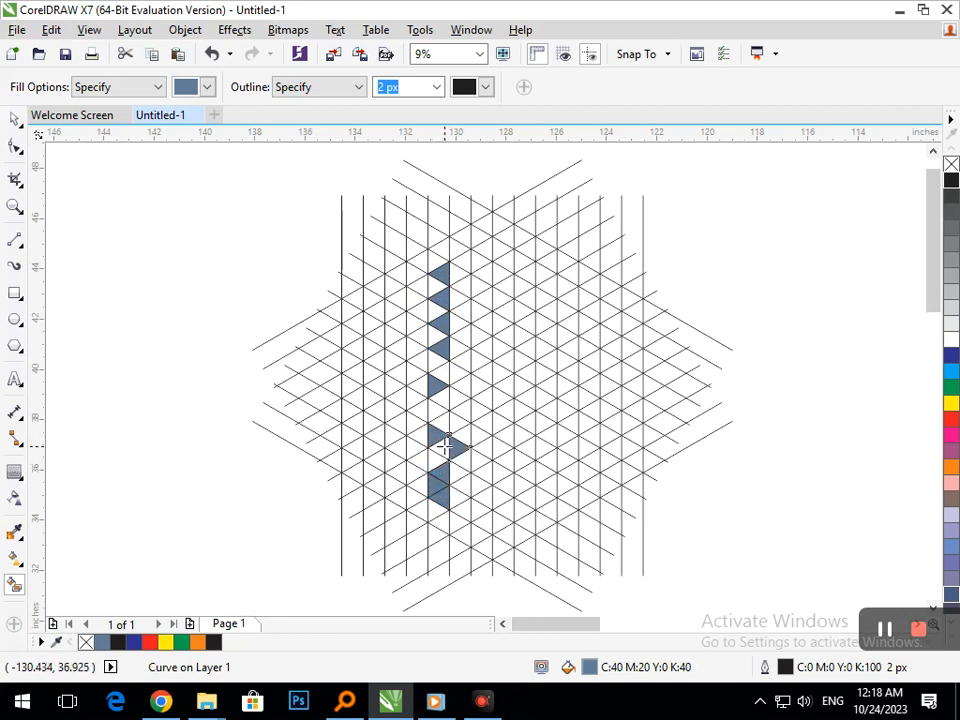
left_click(439, 400)
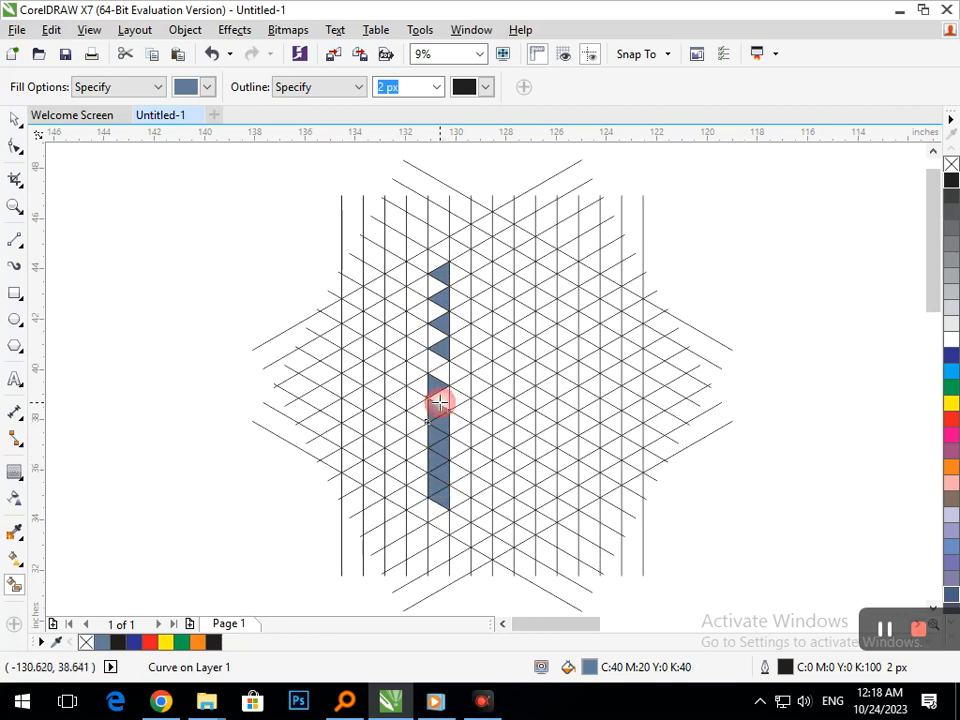
left_click(436, 363)
left_click(436, 336)
left_click(435, 310)
left_click(433, 287)
left_click(443, 246)
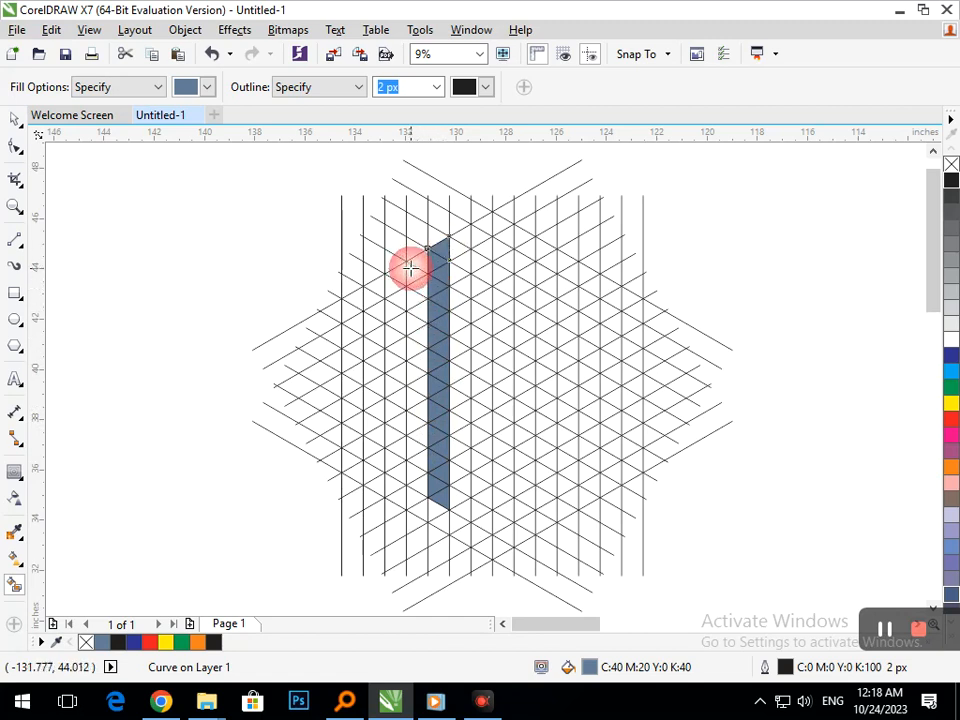
Smart-fill the slanted top bar and the left stem of the first letter down the grid's outermost left column.
left_click(375, 289)
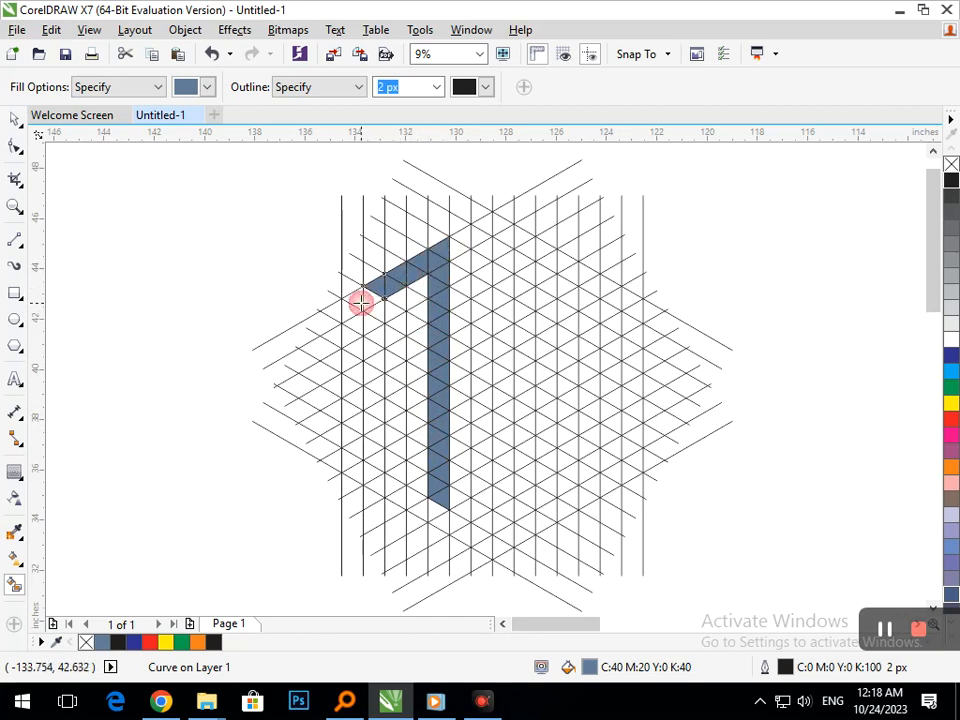
left_click(352, 347)
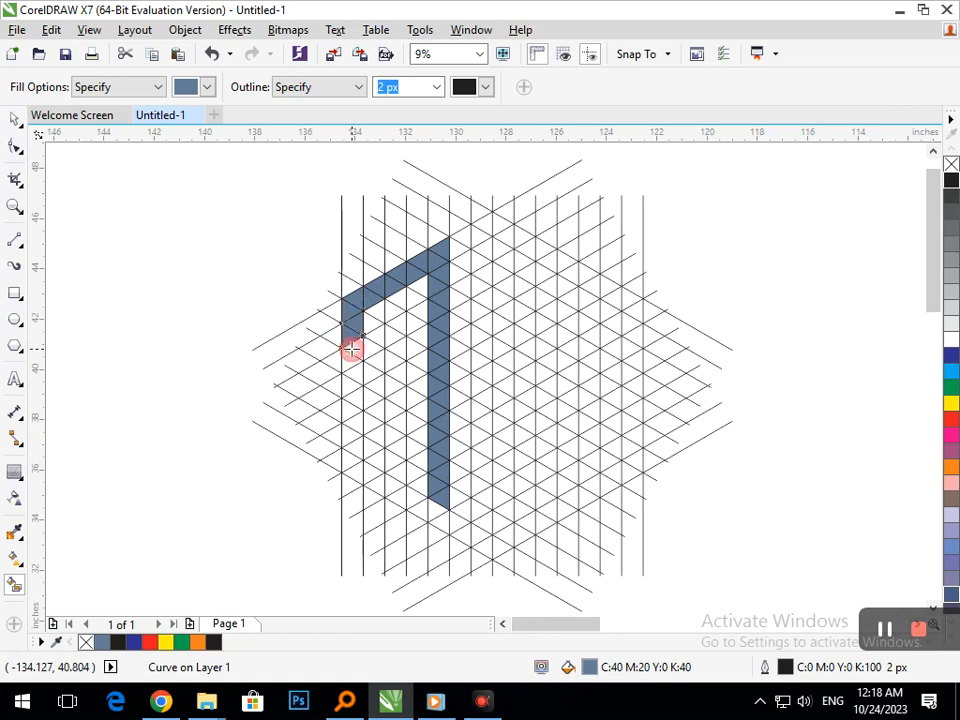
left_click(346, 366)
left_click(348, 412)
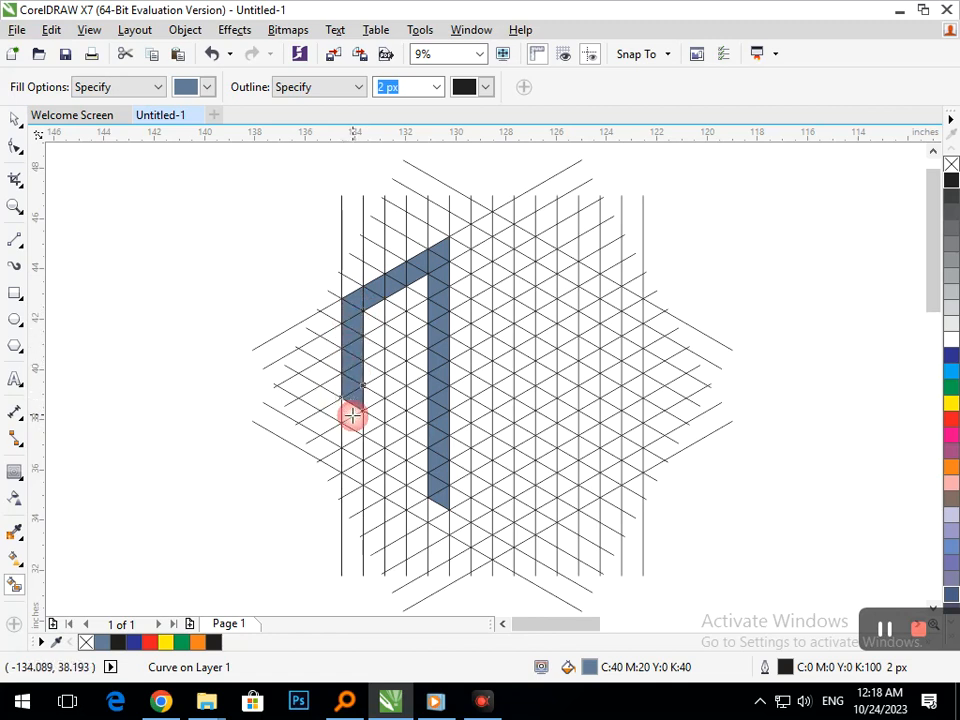
left_click(351, 437)
left_click(355, 448)
left_click(350, 462)
left_click(359, 472)
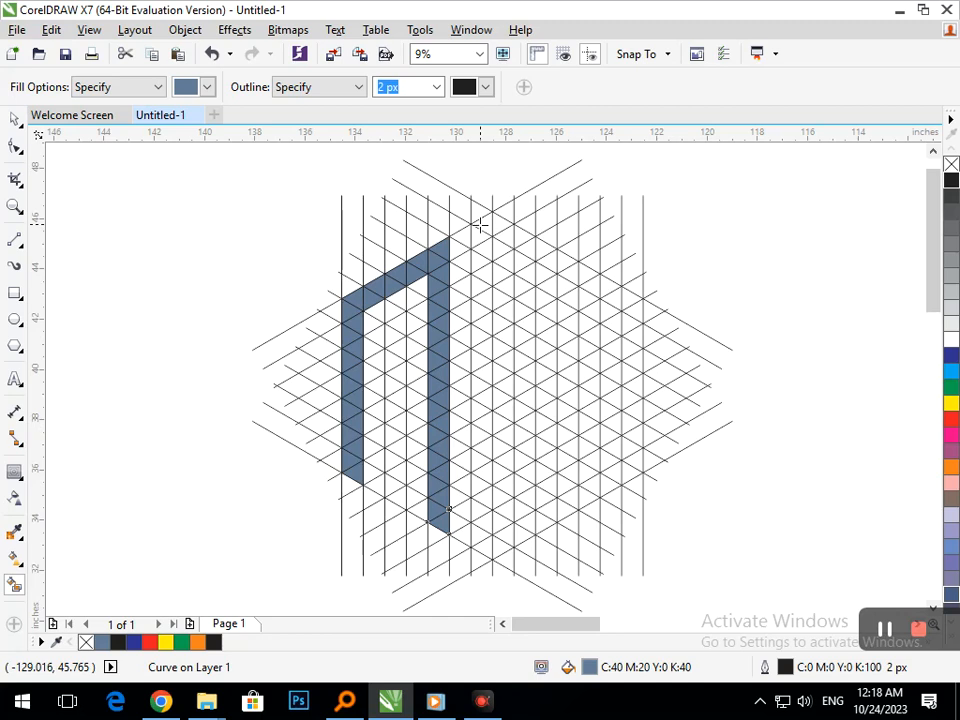
Smart-fill the S's upper-right hook and its slanted top bar up to the grid's center line, undoing stray fills.
left_click(632, 349)
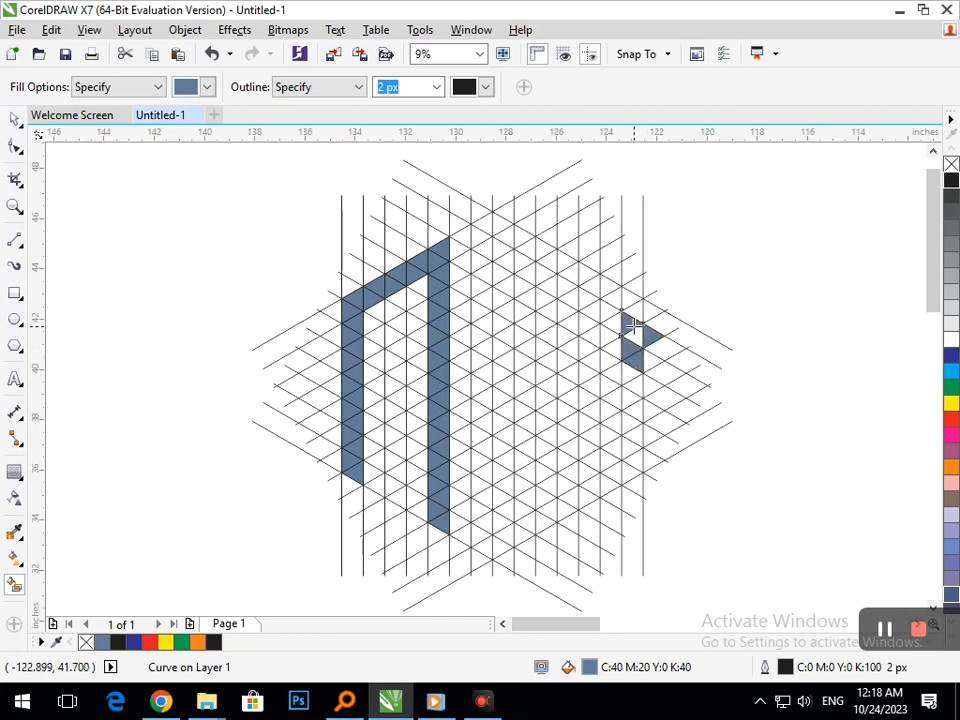
key("ctrl+z")
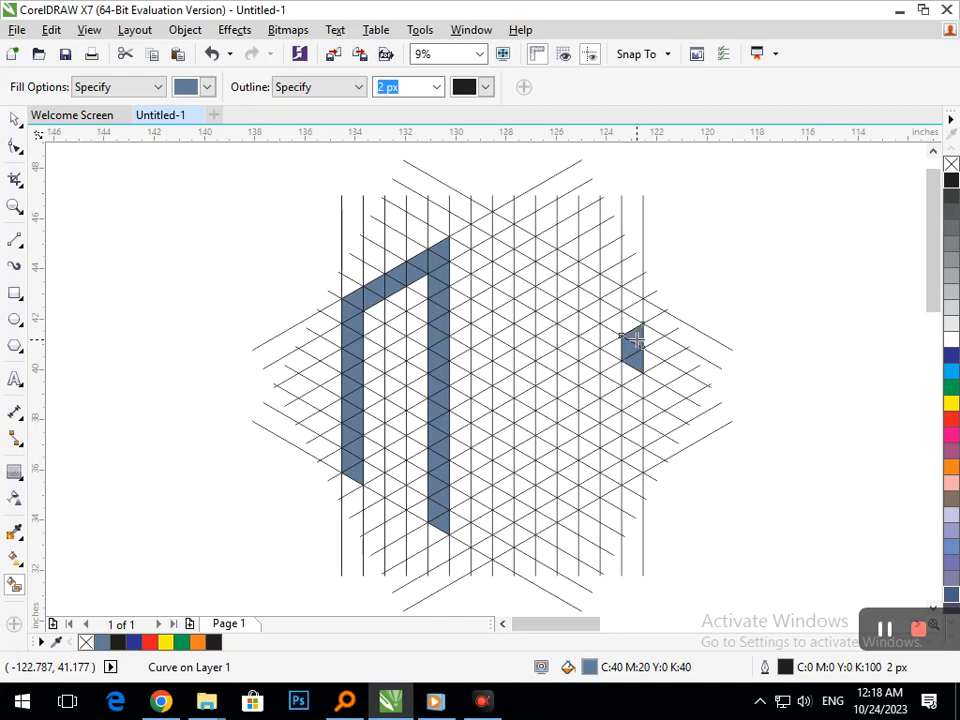
left_click(632, 306)
left_click(614, 298)
left_click(590, 284)
left_click(582, 273)
left_click(573, 272)
left_click(562, 260)
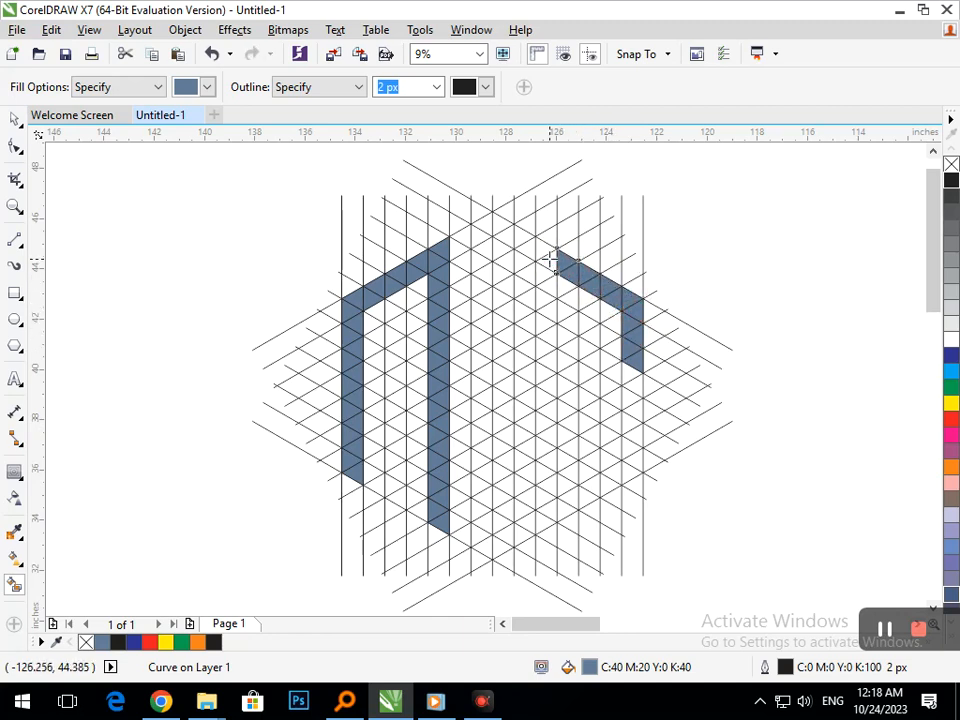
left_click(526, 250)
left_click(507, 236)
left_click(498, 224)
Smart-fill the S's upper-left vertical bar down the column just right of the grid's center line.
left_click(500, 250)
left_click(506, 263)
left_click(504, 276)
left_click(519, 287)
left_click(507, 296)
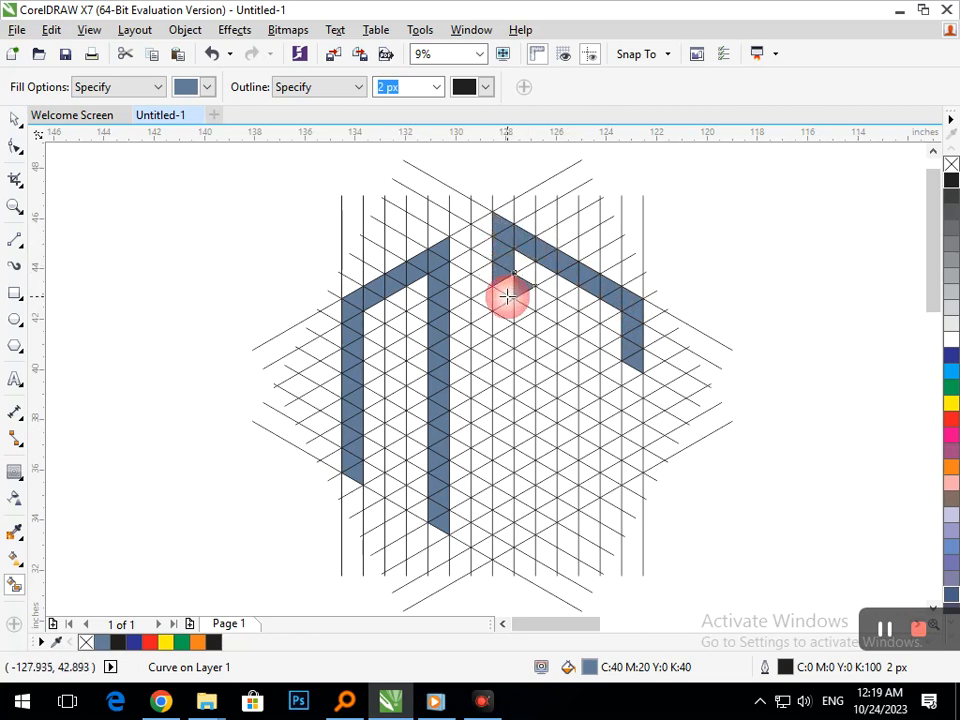
left_click(506, 300)
left_click(500, 325)
left_click(499, 353)
Smart-fill the S's middle diagonal bar from the upper-left vertical bar down to the grid's right edge.
left_click(517, 372)
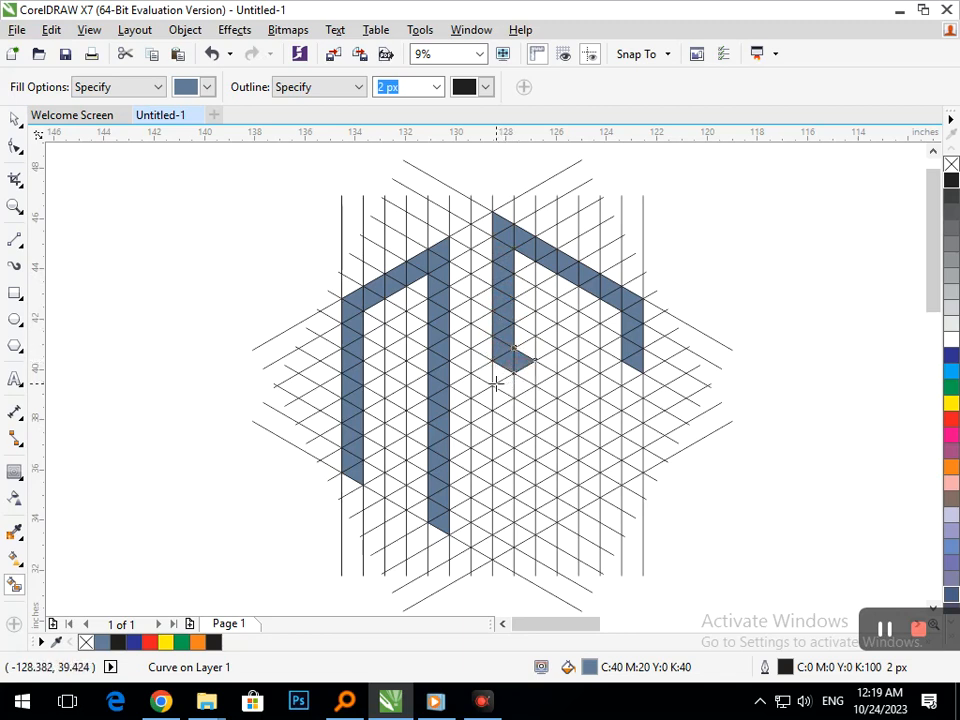
left_click(547, 384)
left_click(564, 387)
left_click(570, 396)
left_click(610, 423)
left_click(626, 436)
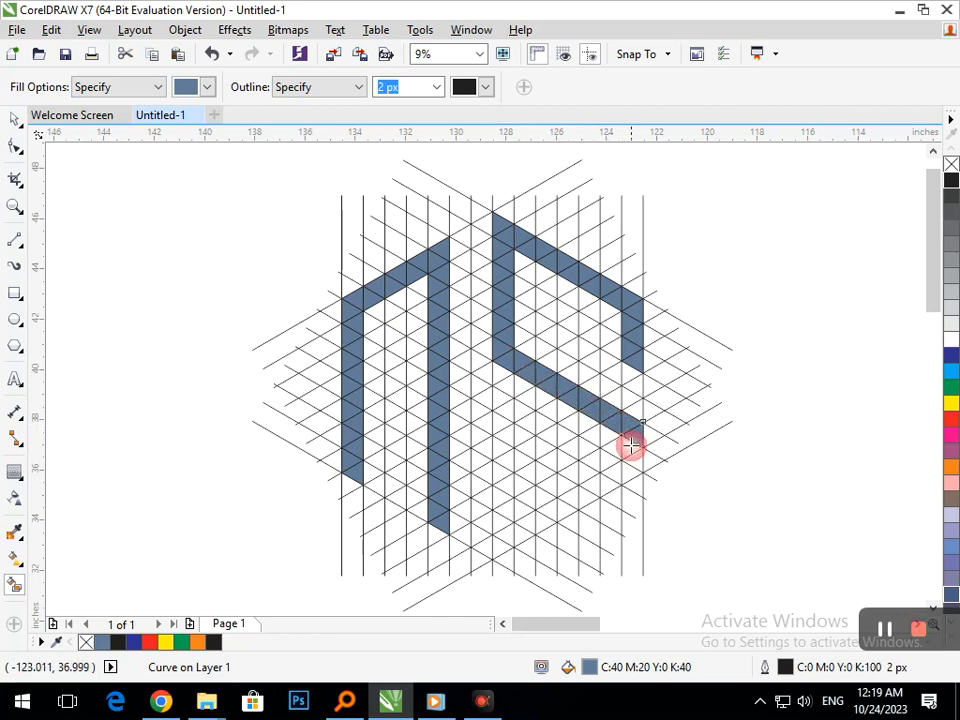
Smart-fill the S's lower slanted bar and the short lower-left vertical bar, ending the short bar with an upward-slanting tip.
left_click(622, 475)
left_click(594, 488)
left_click(576, 499)
left_click(561, 506)
left_click(500, 541)
left_click(501, 491)
left_click(502, 503)
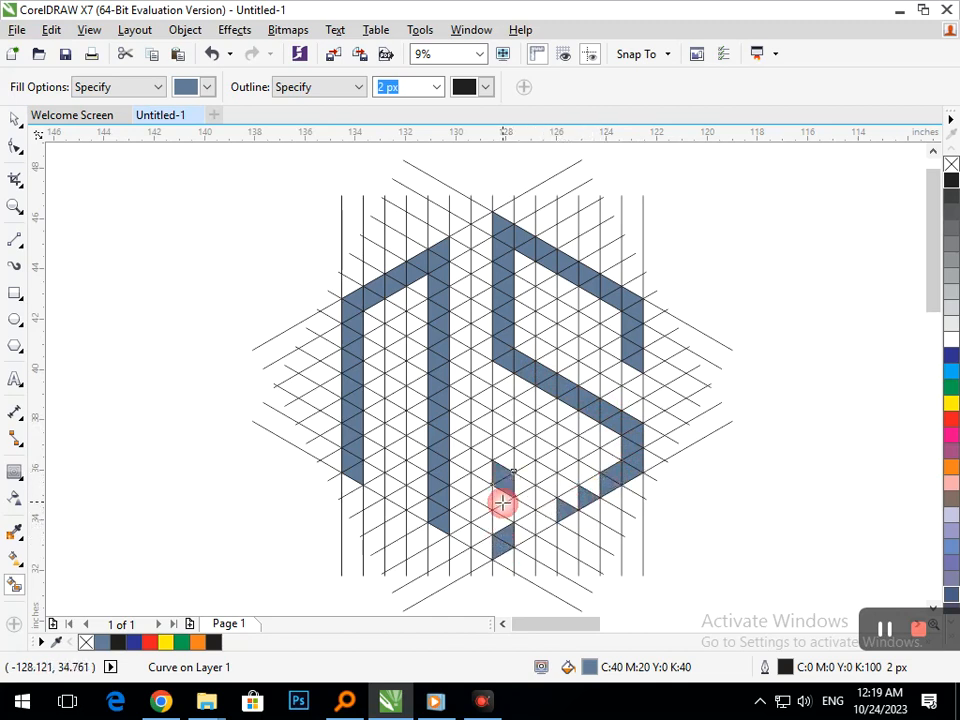
left_click(508, 522)
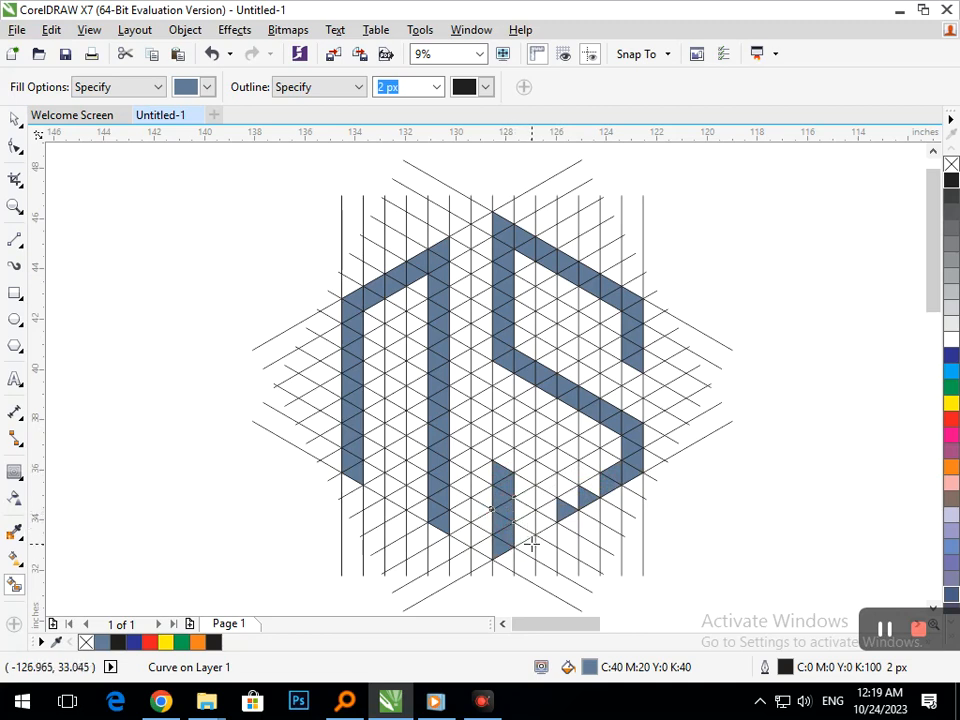
left_click(526, 523)
left_click(541, 521)
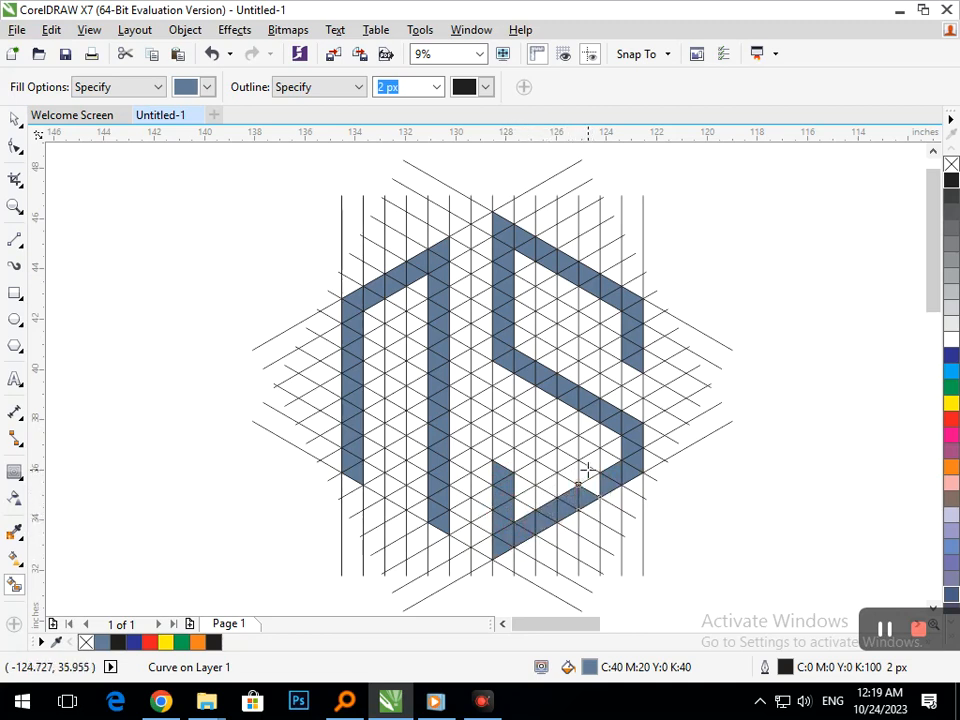
left_click(496, 447)
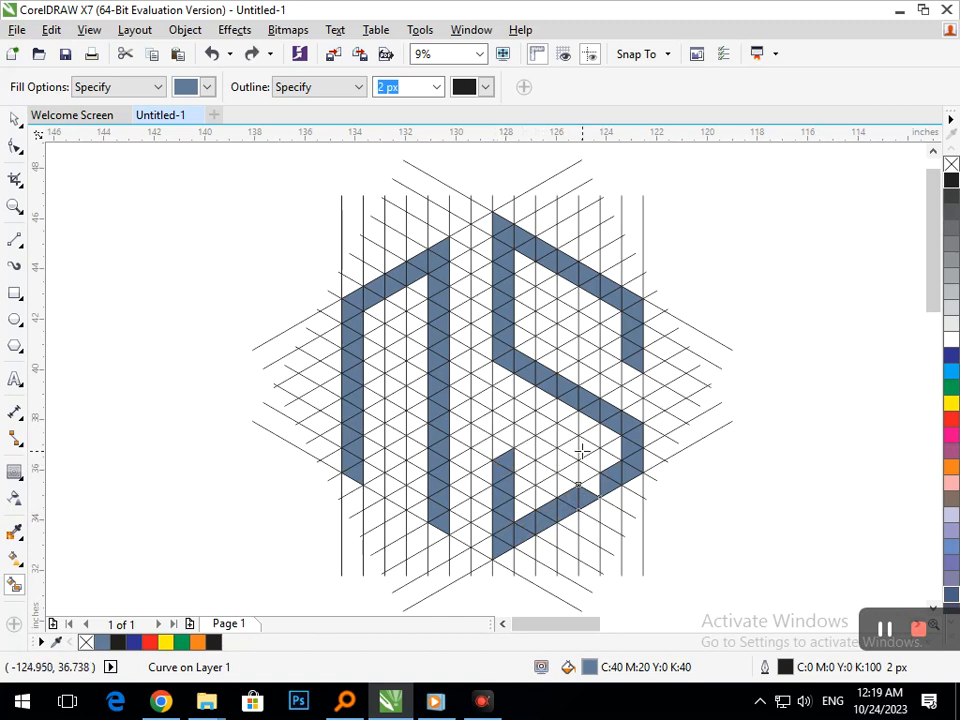
left_click(505, 460)
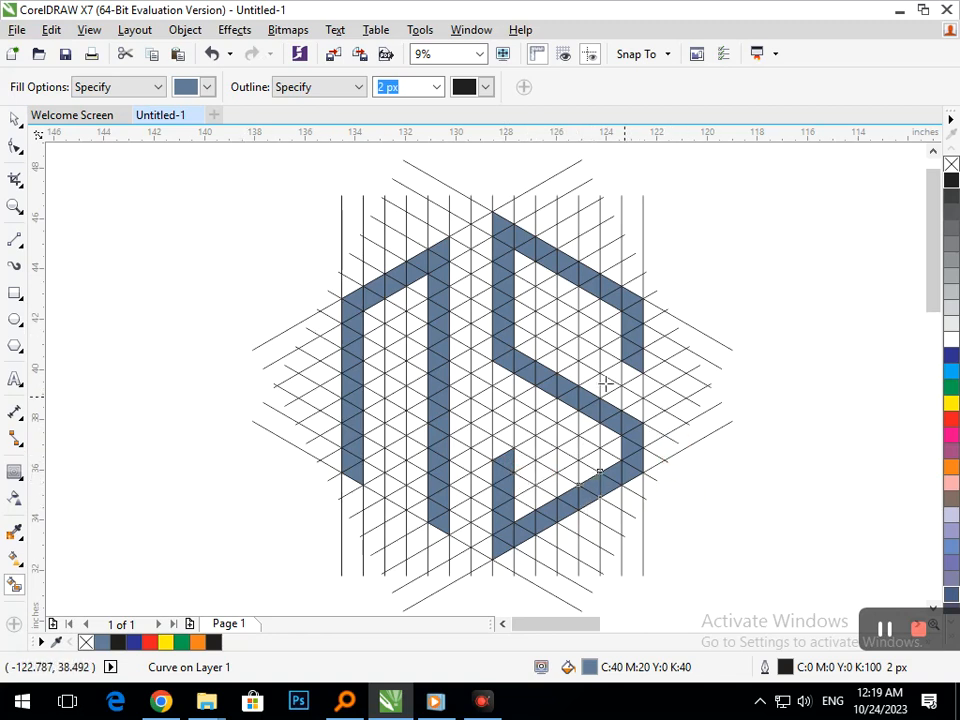
Select the whole grid and lettering, and set up a Find Objects search for uniform color fills.
scroll(576, 362, "down", 3)
key("space")
left_click_drag(214, 274, 598, 568)
left_click(52, 30)
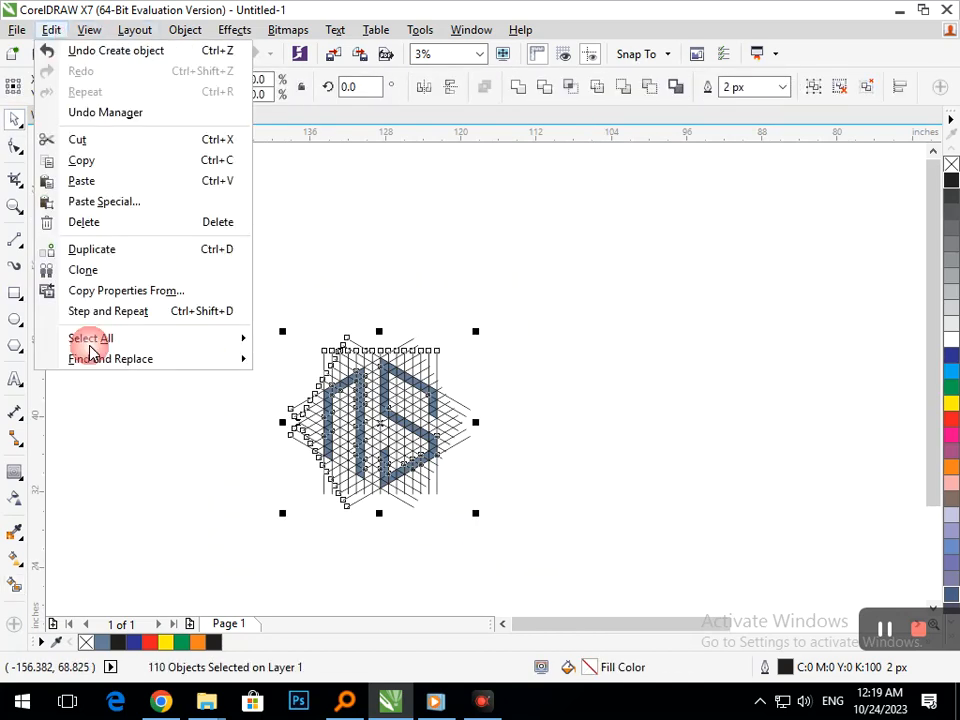
mouse_move(228, 364)
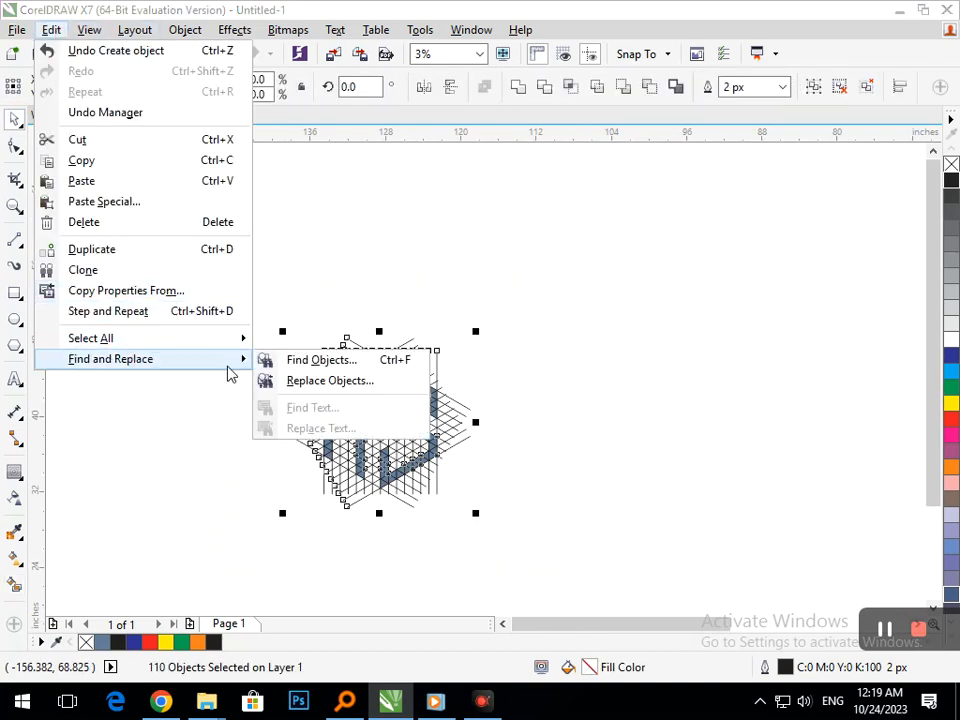
left_click(318, 359)
left_click_drag(420, 147, 782, 75)
left_click(887, 441)
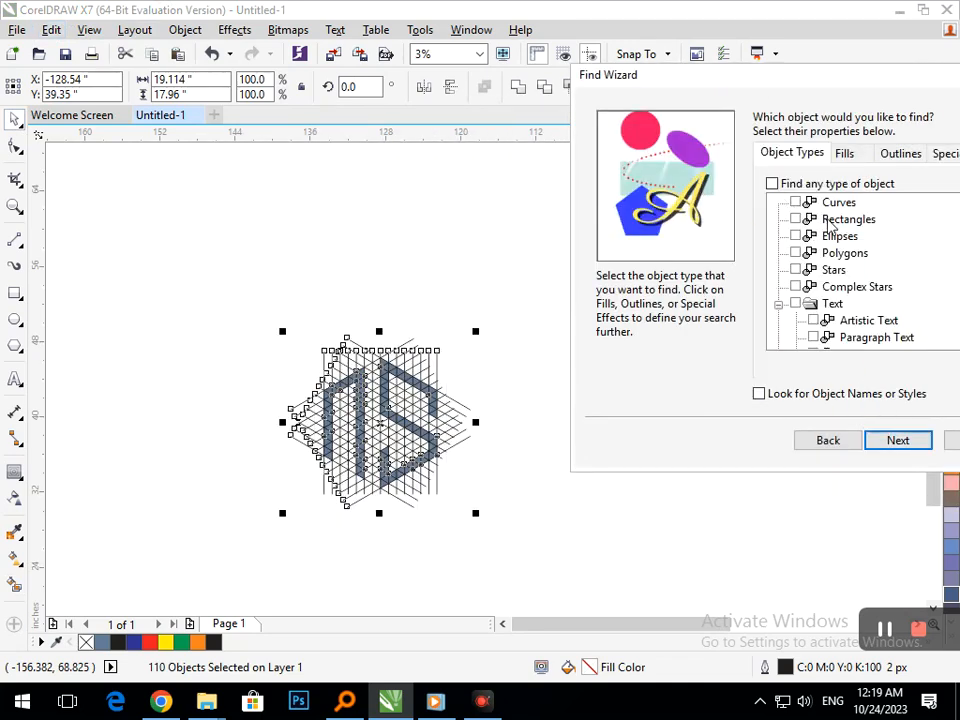
left_click(843, 155)
left_click(797, 219)
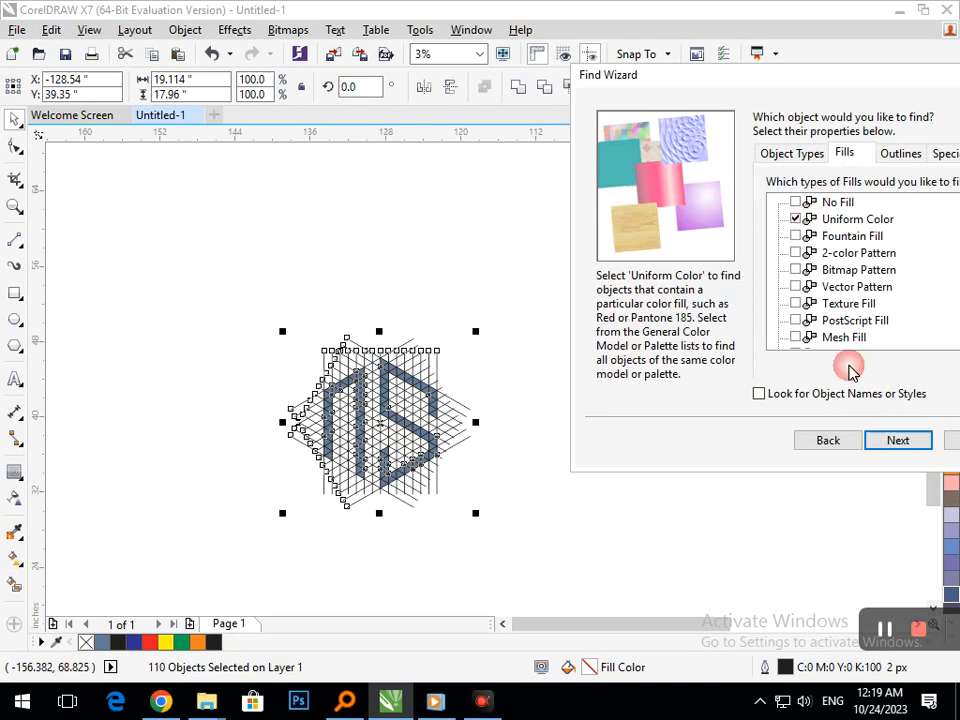
Limit the search to the specific uniform fill C:40 M:20 Y:0 K:40, sampled from the S.
left_click(897, 440)
left_click(697, 180)
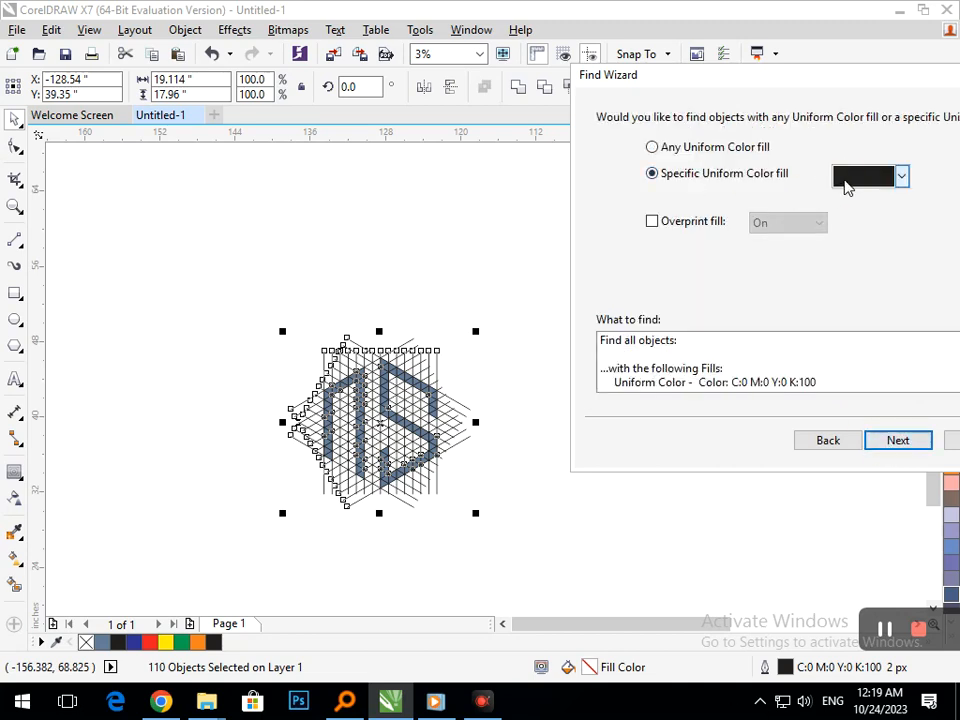
left_click(855, 177)
left_click(843, 320)
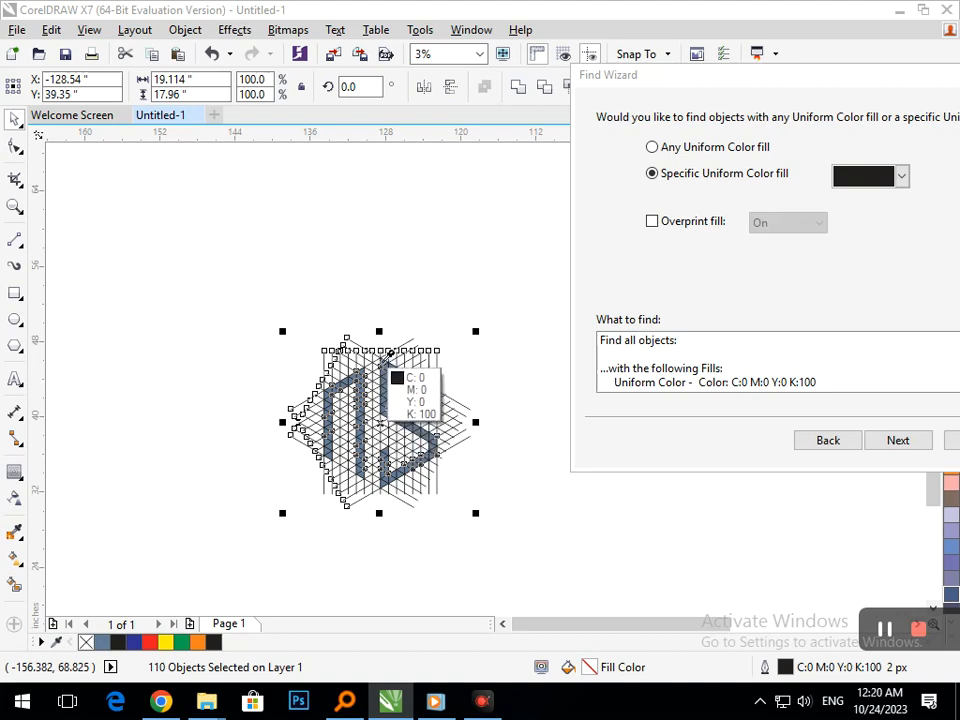
left_click(385, 362)
left_click(908, 441)
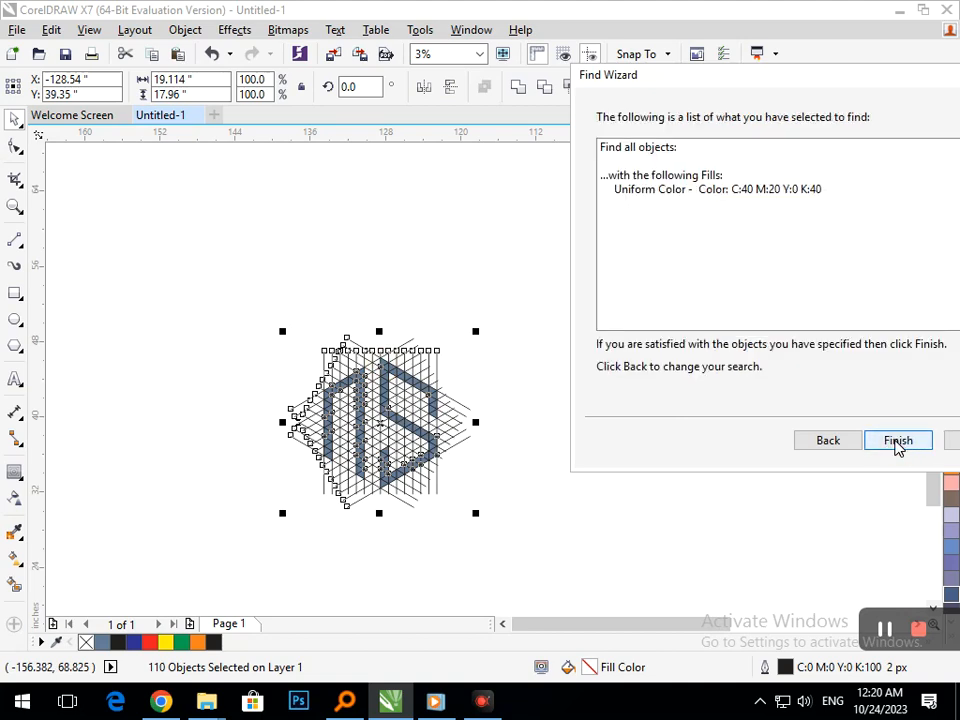
Finish the search, select all found filled pieces, and move the lettering off the grid to its right.
left_click(898, 440)
left_click(531, 352)
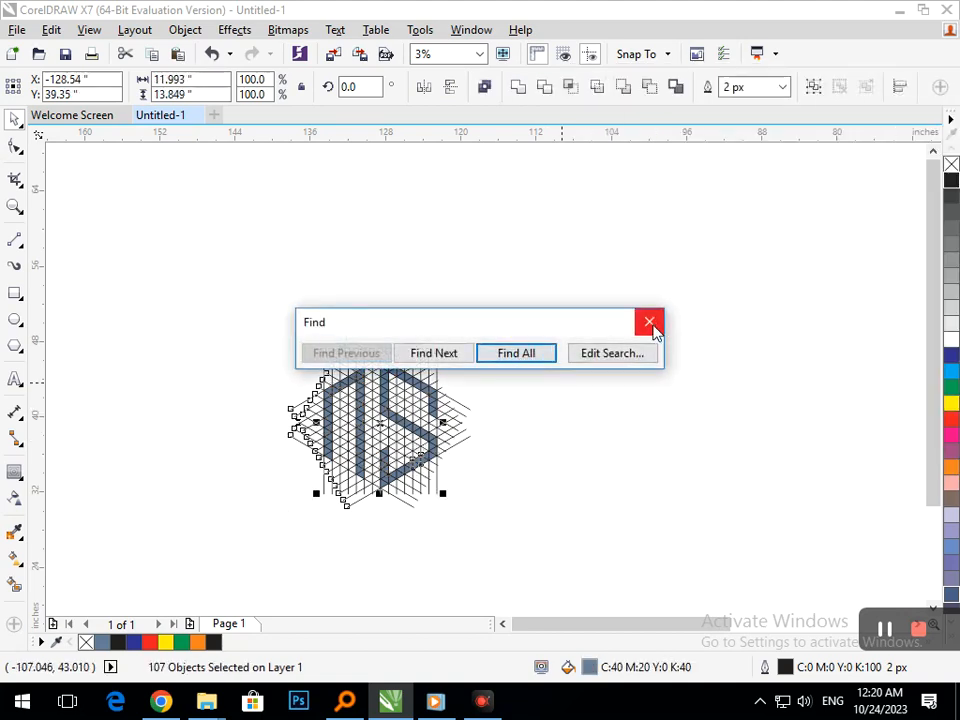
left_click(536, 364)
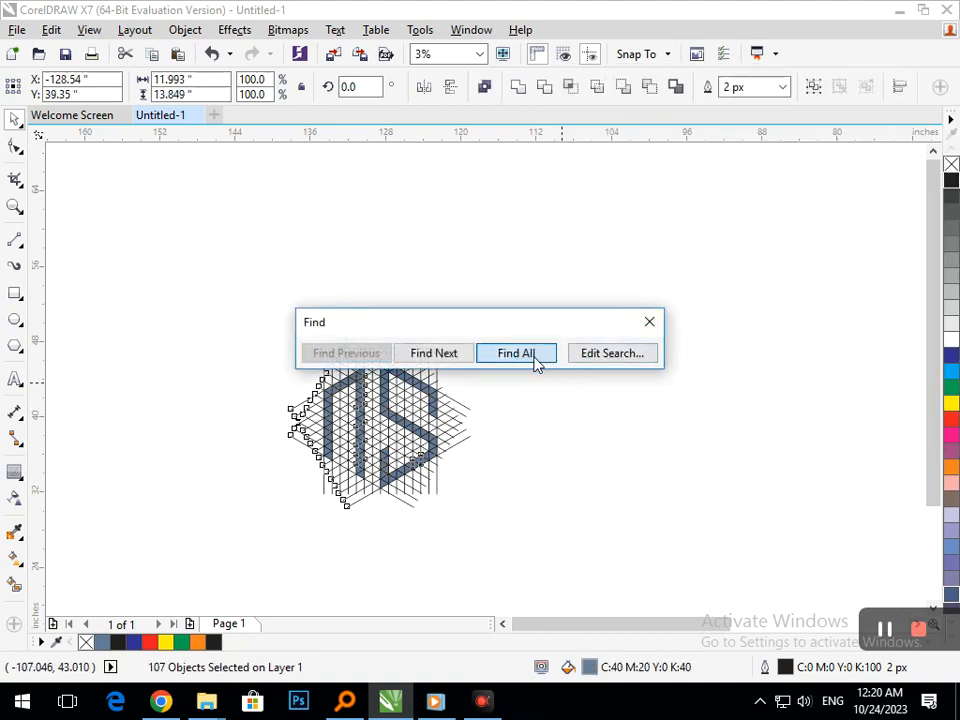
left_click(649, 321)
left_click_drag(420, 428, 716, 371)
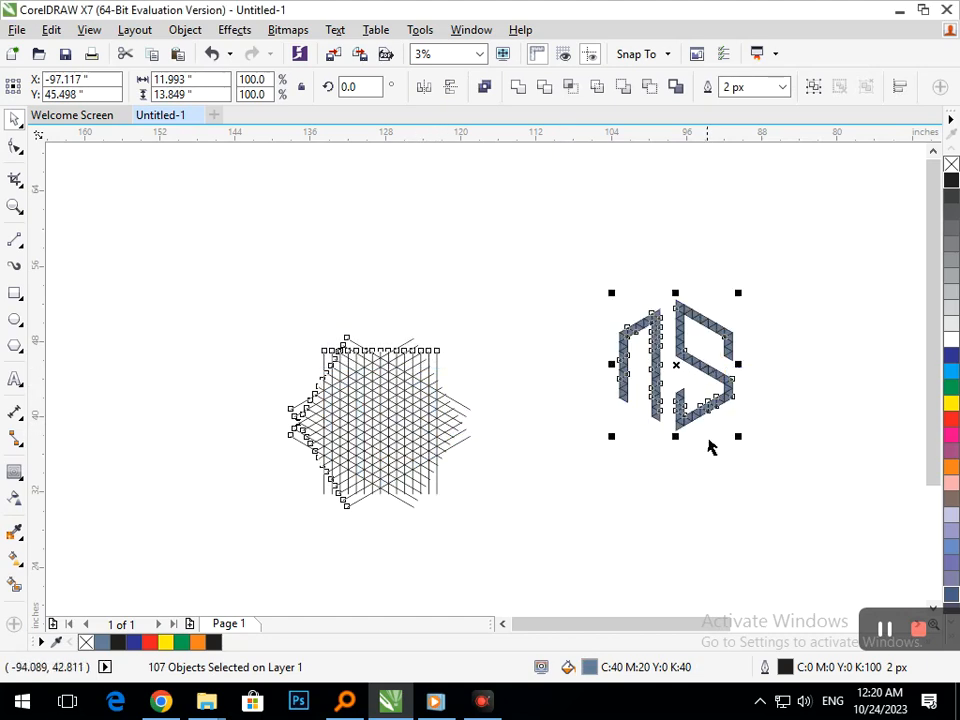
Weld the filled pieces into one shape and delete the leftover line grid.
left_click(517, 86)
left_click(266, 292)
left_click_drag(249, 261, 523, 568)
key("Delete")
Move the welded lettering to where the grid was, undoing the extra move made after it.
left_click_drag(572, 236, 810, 515)
left_click_drag(725, 395, 480, 392)
left_click(546, 281)
left_click(470, 388)
left_click(420, 343)
scroll(454, 351, "up", 2)
left_click_drag(392, 194, 563, 469)
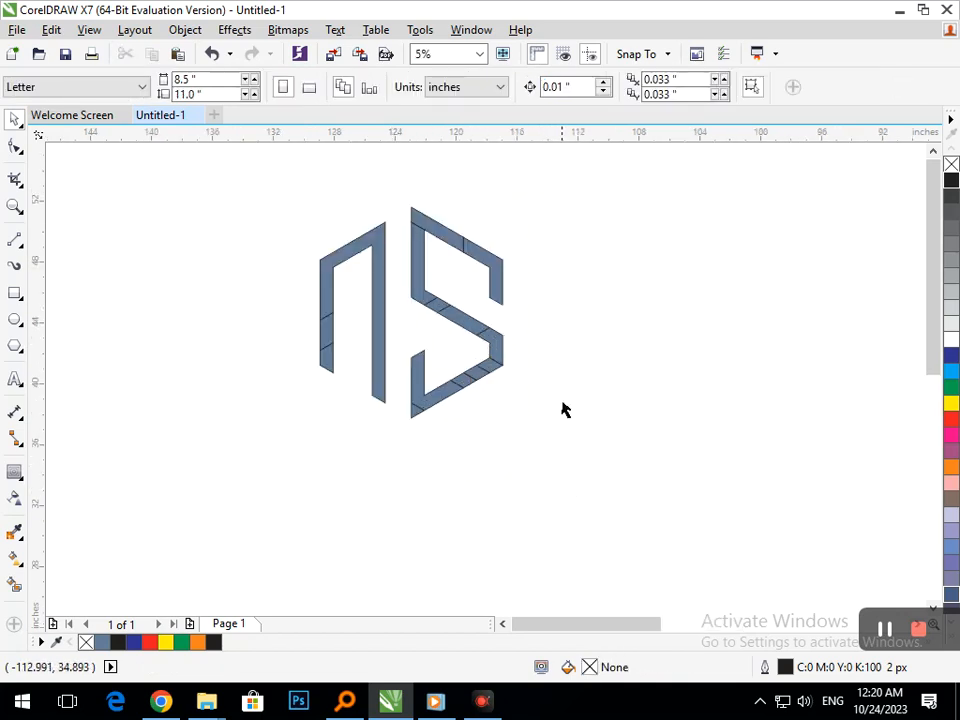
left_click_drag(471, 343, 545, 400)
key("ctrl+z")
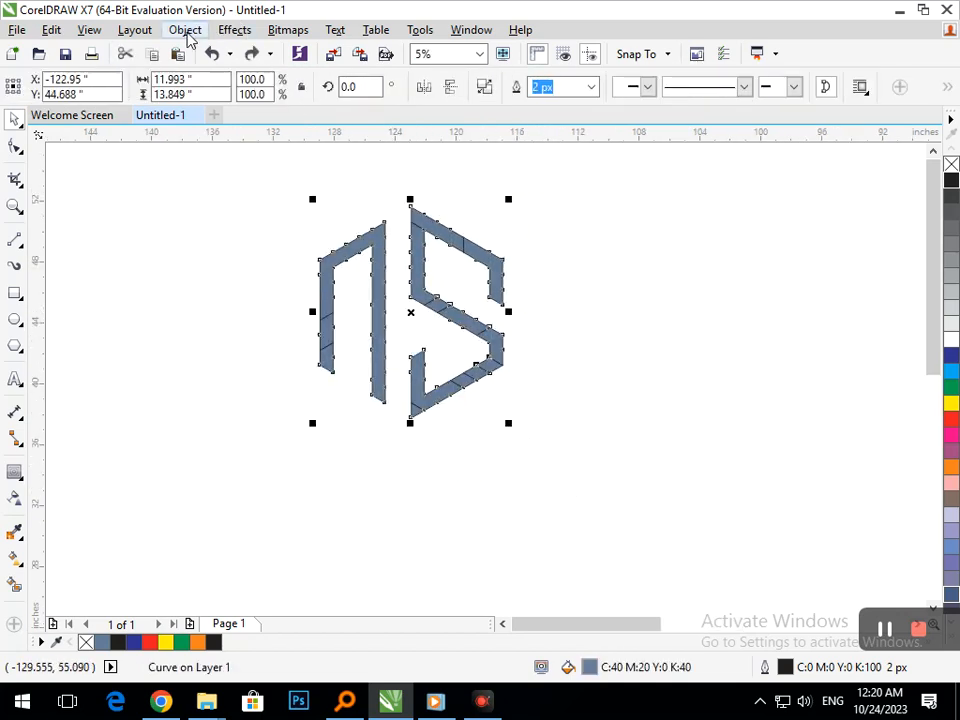
Break the lettering curve apart, then weld the S pieces and the left letter's pieces into two separate shapes.
left_click(185, 30)
left_click(240, 310)
left_click(456, 282)
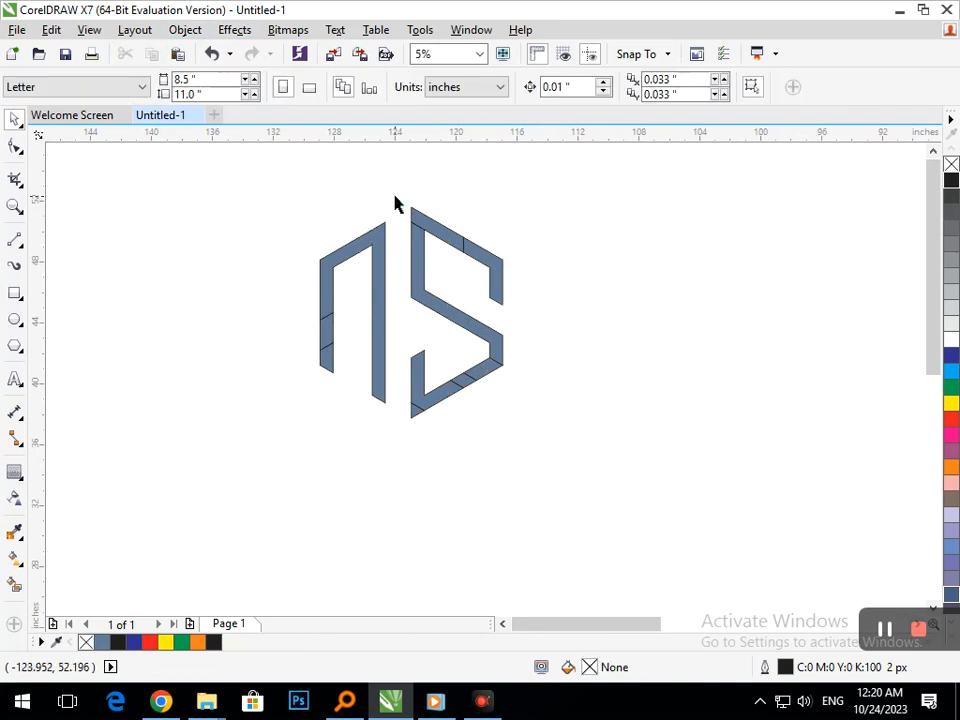
left_click(542, 463)
left_click(519, 88)
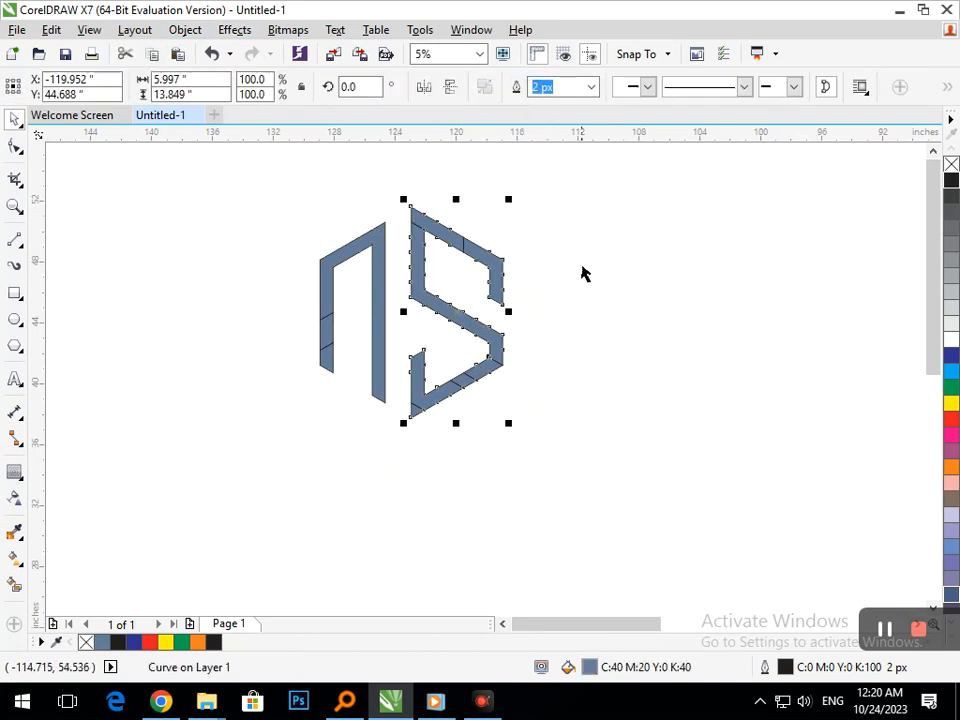
left_click(584, 303)
left_click_drag(432, 366, 414, 444)
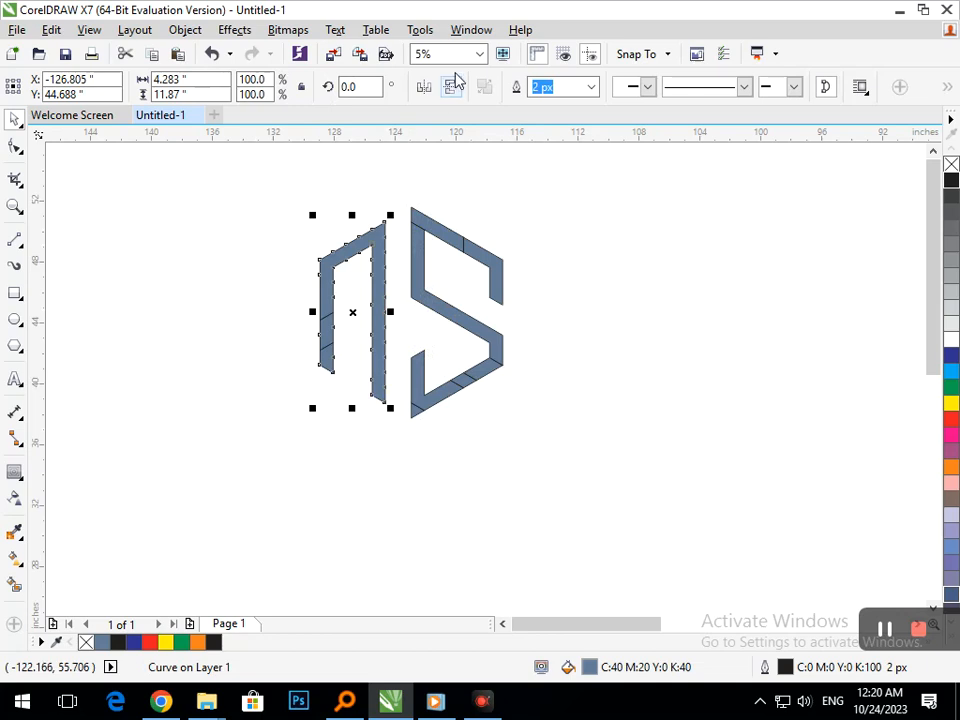
Color the left letter's fill and outline cyan, and the S's fill and outline blue C:100 M:100 Y:0 K:0.
left_click(951, 372)
right_click(951, 372)
left_click(531, 385)
left_click_drag(388, 213, 536, 450)
left_click(951, 357)
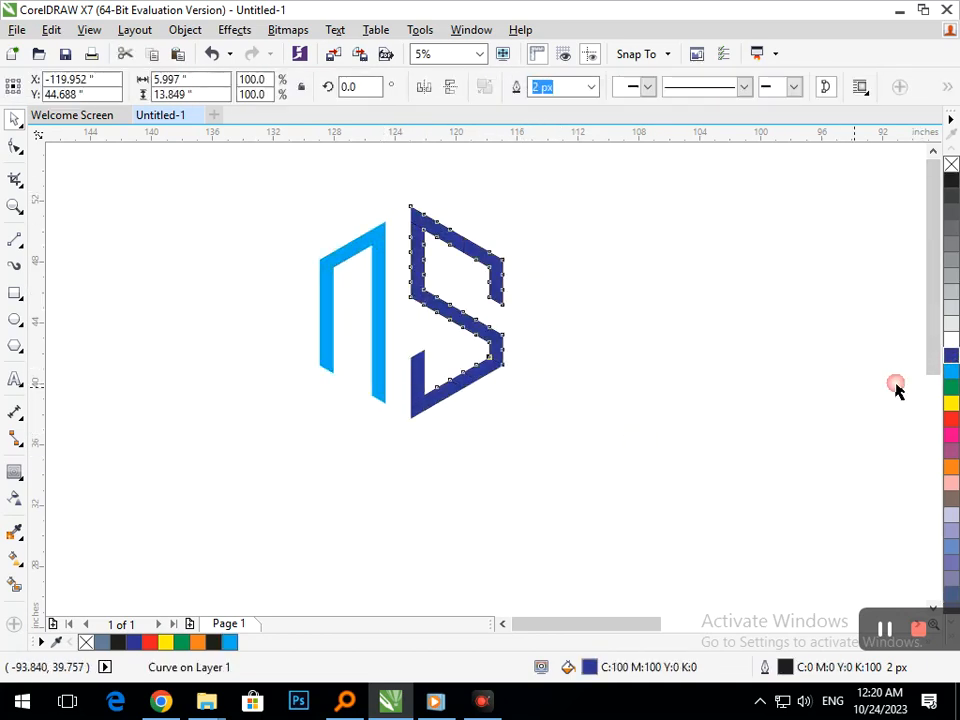
left_click(474, 442)
Select both letters, enlarge them proportionally and center them in the drawing area.
left_click_drag(254, 190, 598, 463)
left_click_drag(420, 407, 488, 460)
left_click_drag(383, 488, 349, 523)
left_click(489, 551)
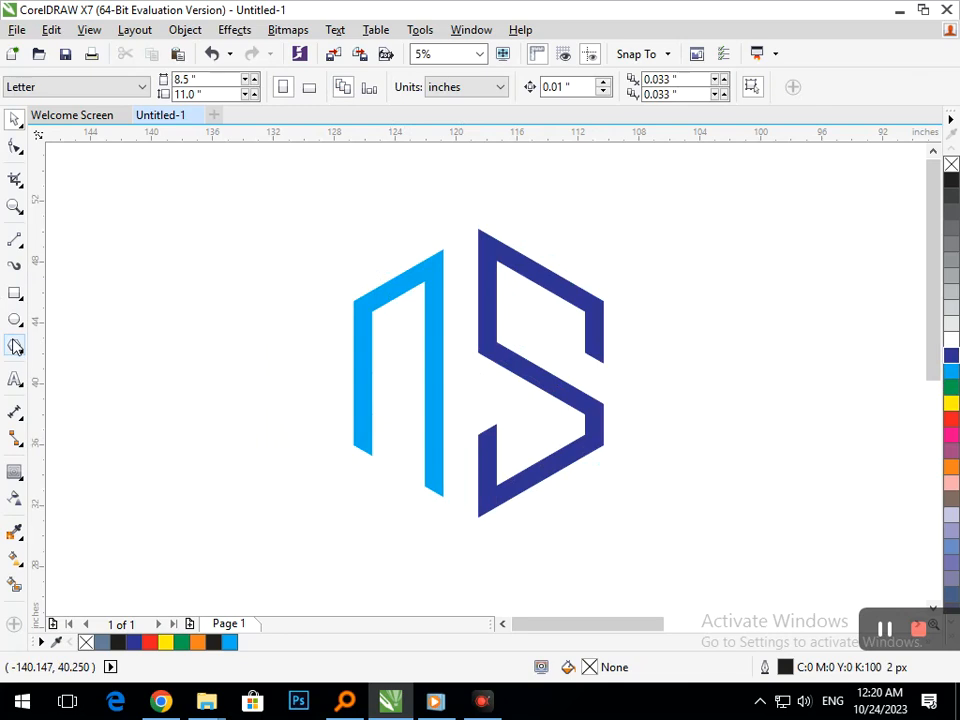
Draw a circle about 23.7 inches in diameter around both letters and set its outline width to 100 px.
left_click(15, 319)
left_click_drag(293, 186, 653, 497)
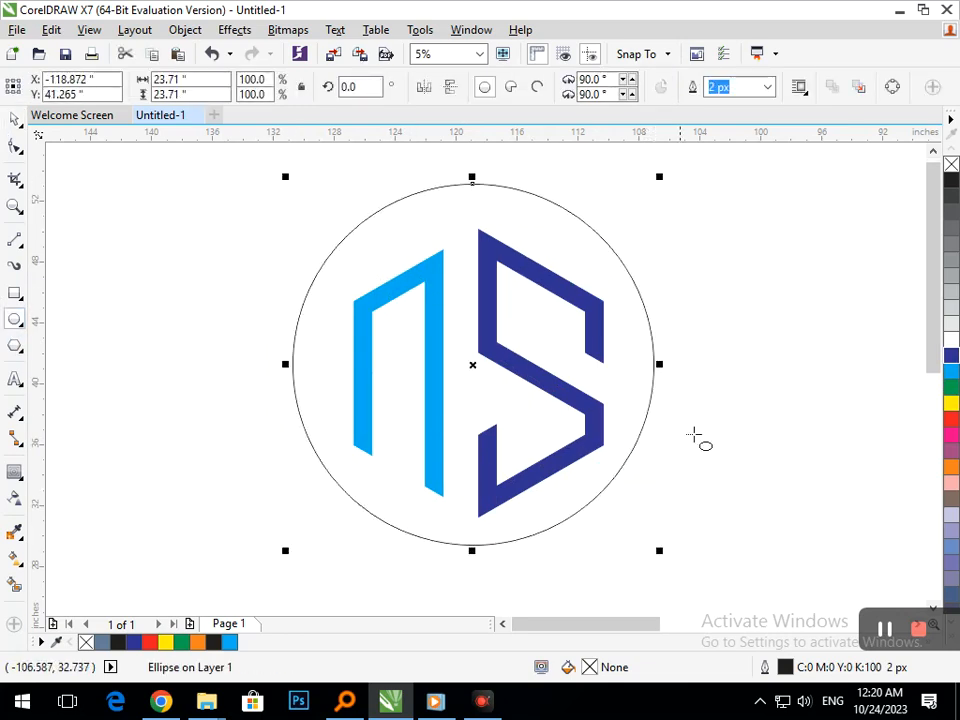
left_click(768, 88)
left_click(729, 237)
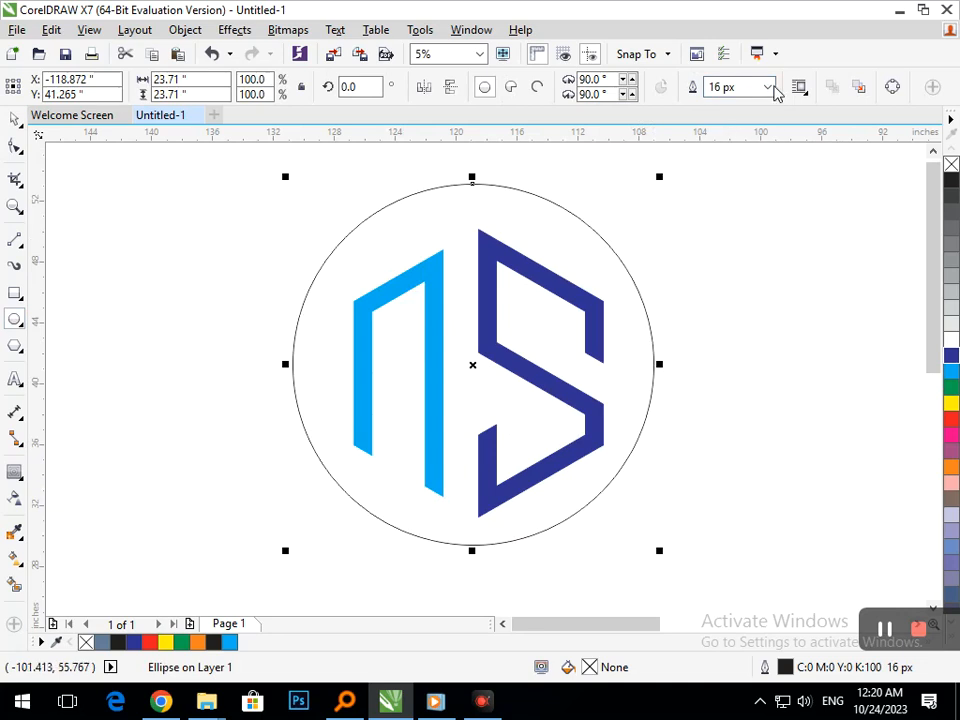
left_click(776, 89)
left_click(747, 263)
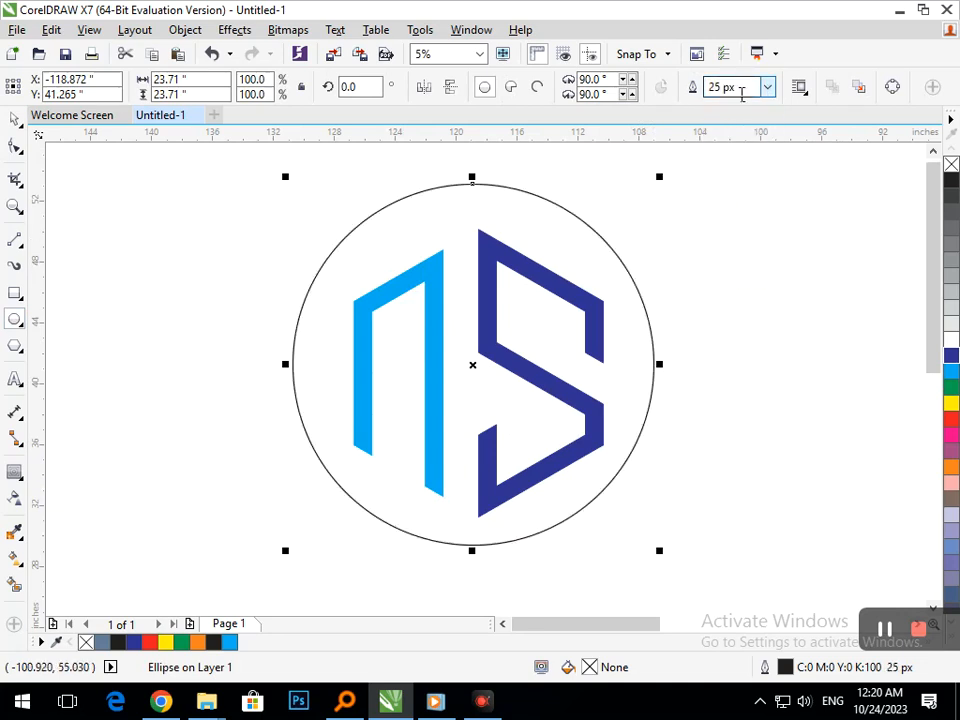
left_click(741, 92)
type("100")
key("Return")
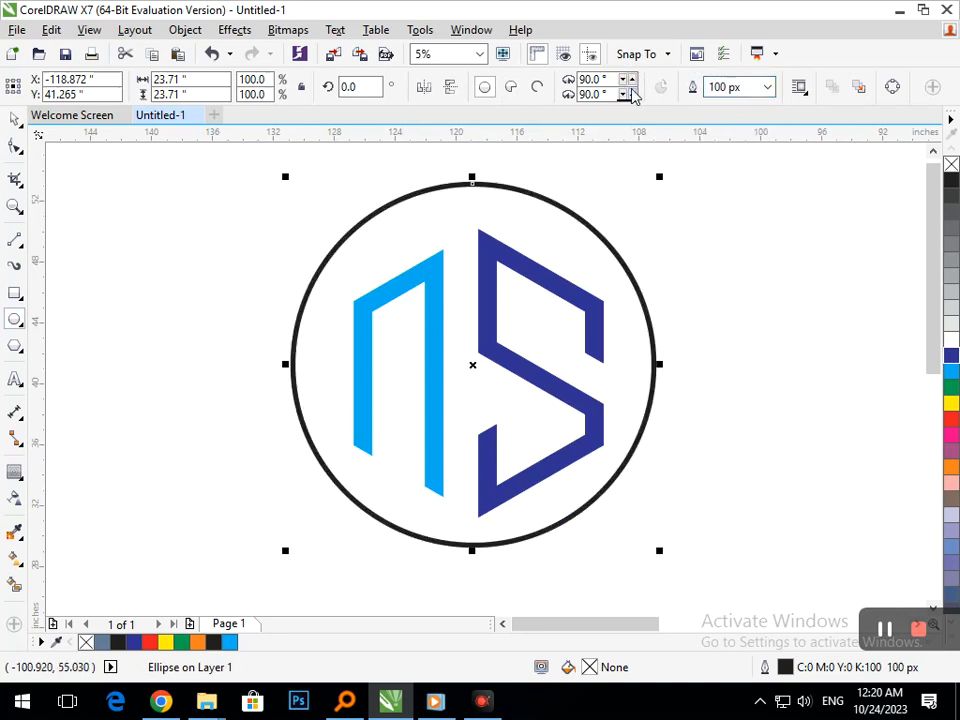
Color the circle's outline the S's blue, C:100 M:100 Y:0 K:0, and deselect it.
right_click(950, 418)
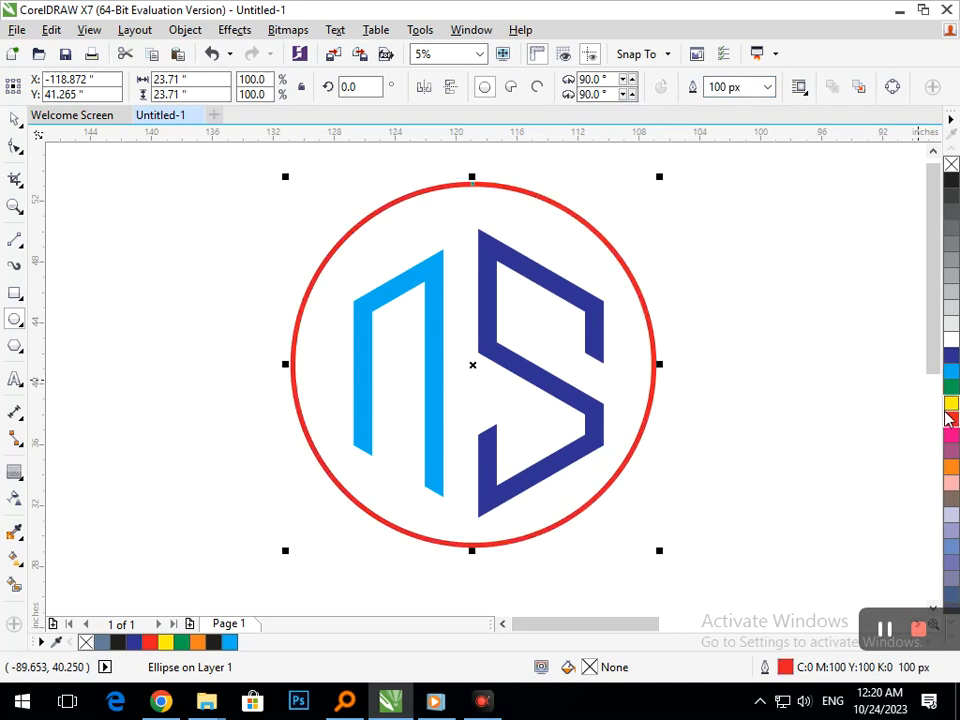
right_click(950, 358)
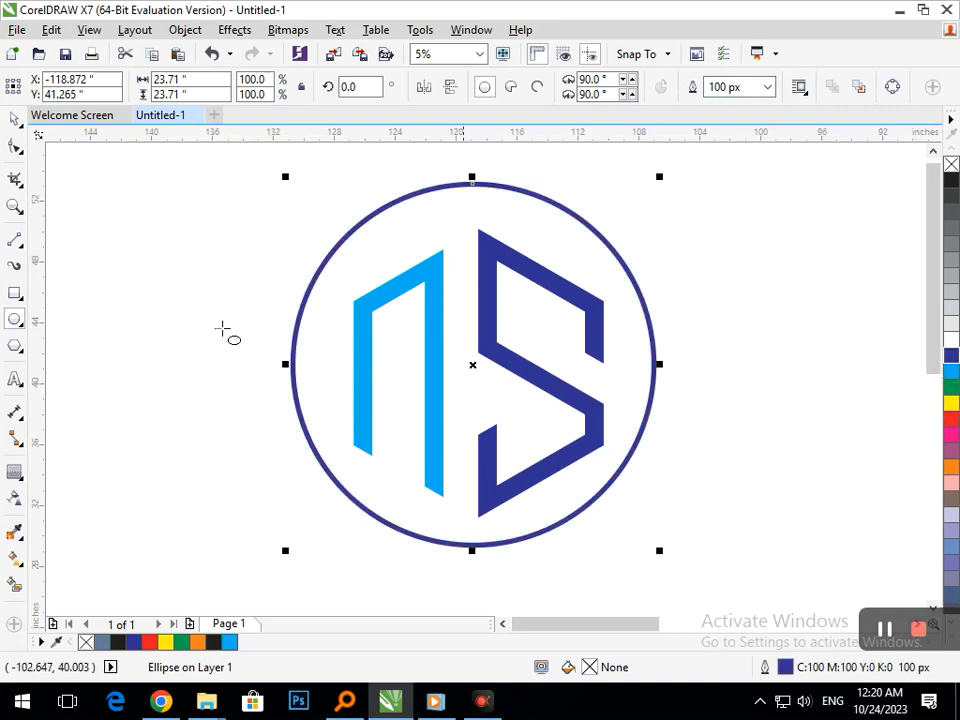
left_click(14, 120)
left_click(189, 328)
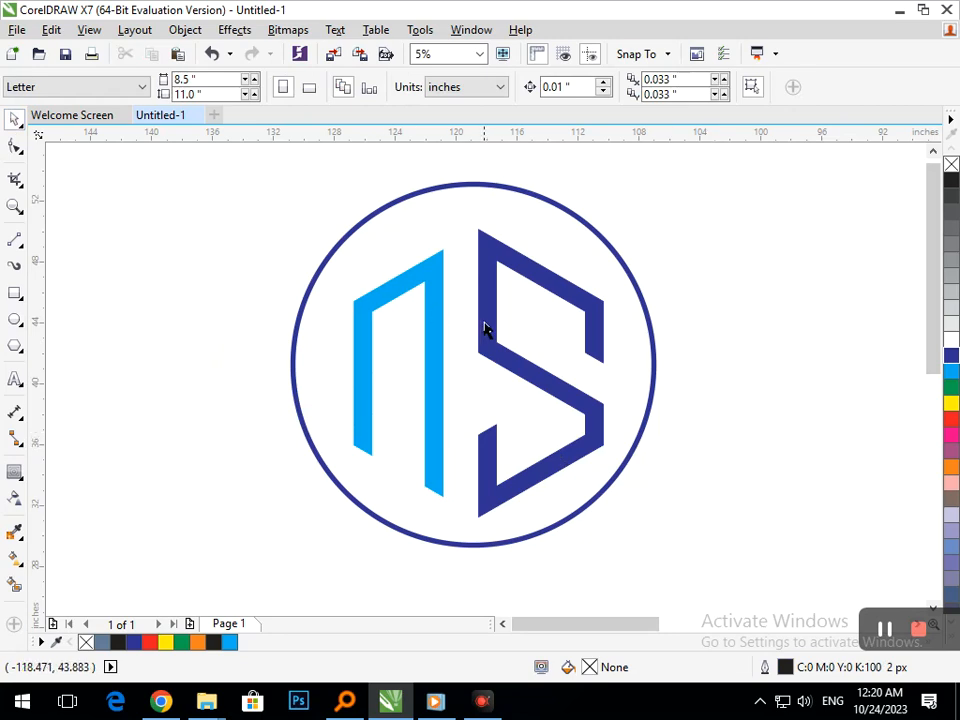
Select the circle with both letters, reposition the whole logo in the middle of the drawing area, and deselect it.
scroll(484, 328, "down", 2)
left_click_drag(322, 235, 604, 553)
left_click_drag(521, 463, 541, 435)
left_click(724, 536)
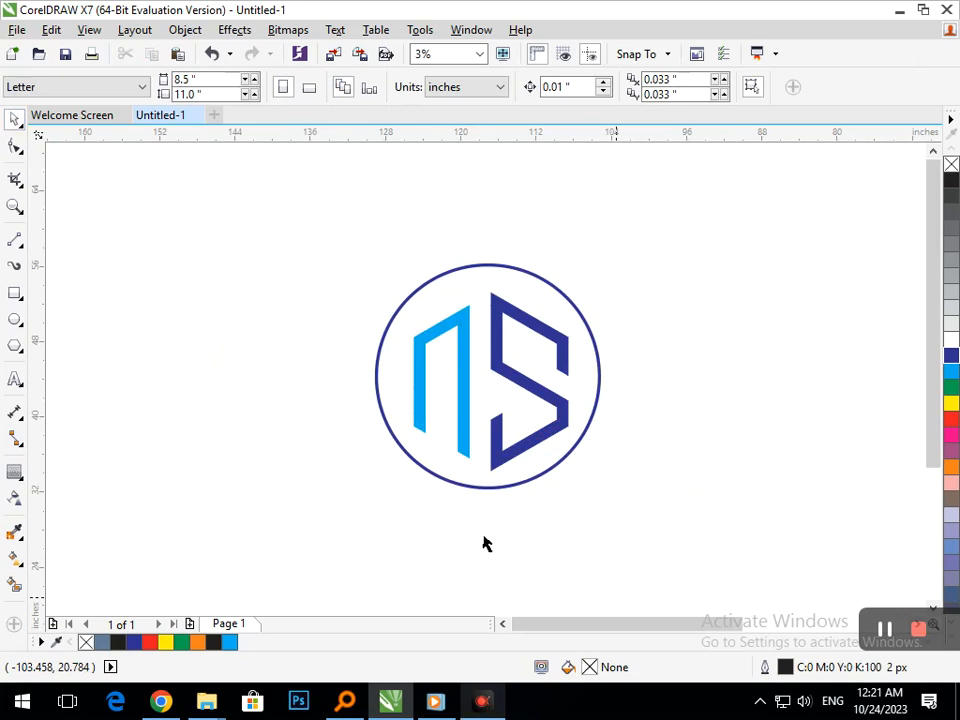
scroll(612, 483, "up", 1)
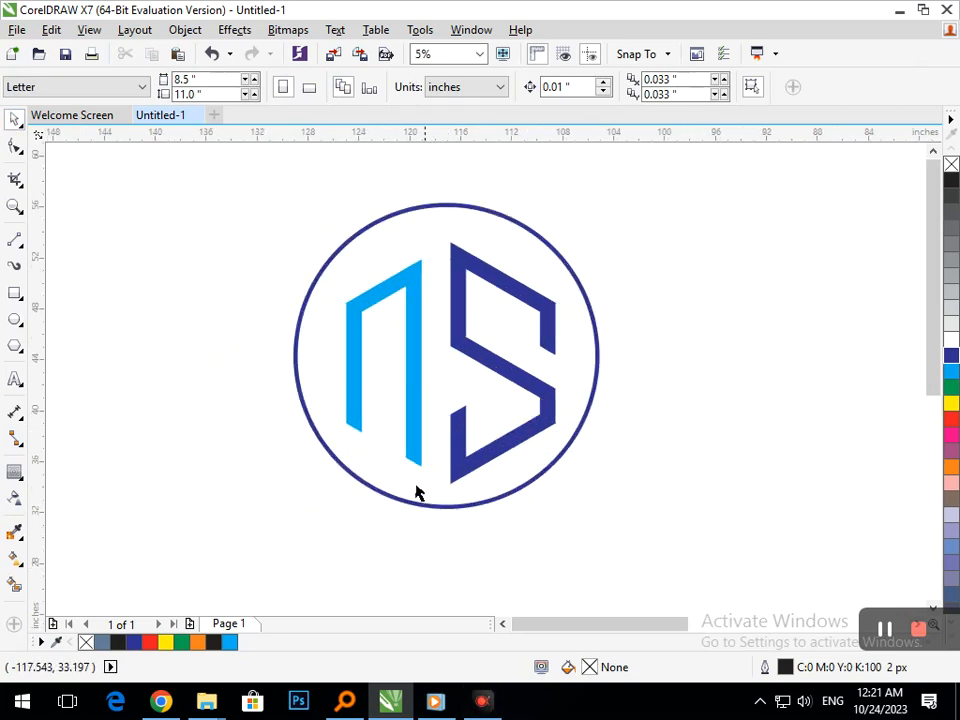
left_click_drag(251, 210, 654, 549)
left_click_drag(534, 457, 561, 452)
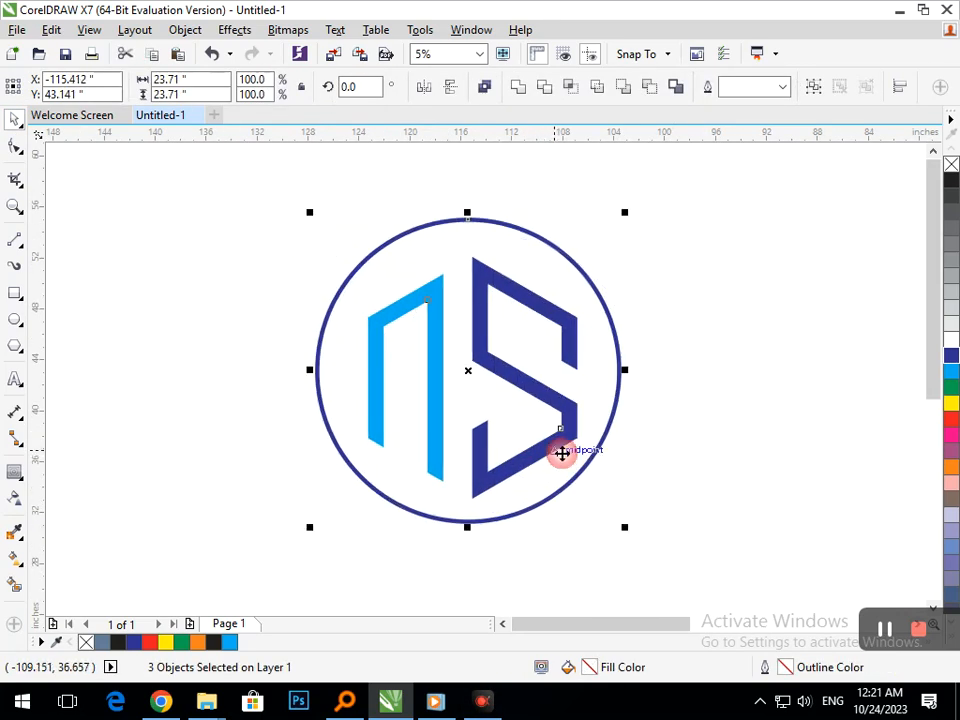
key("Escape")
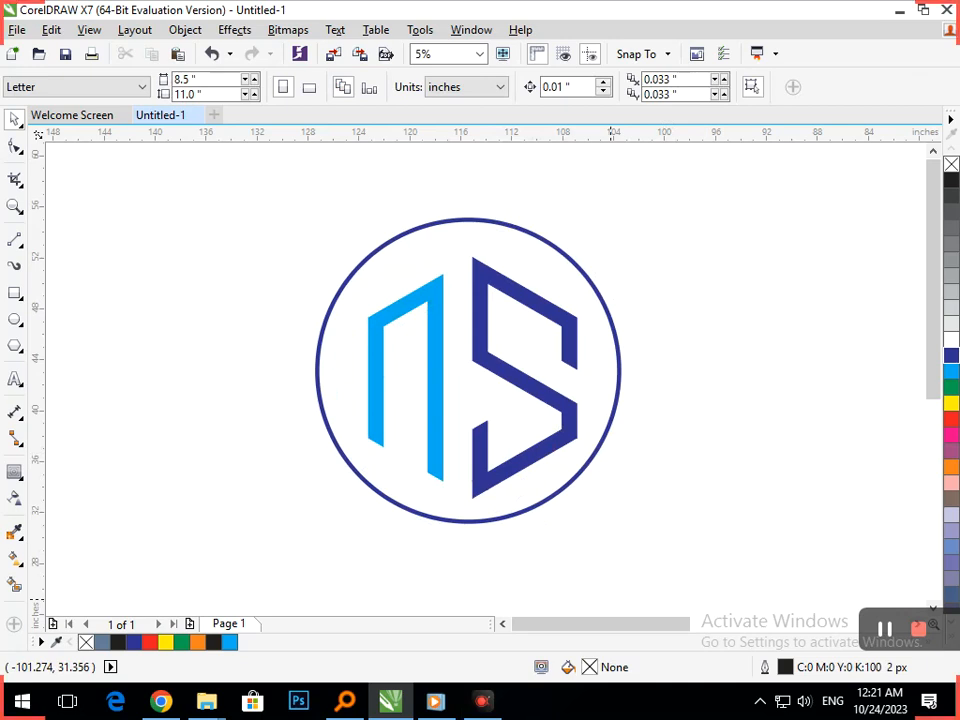